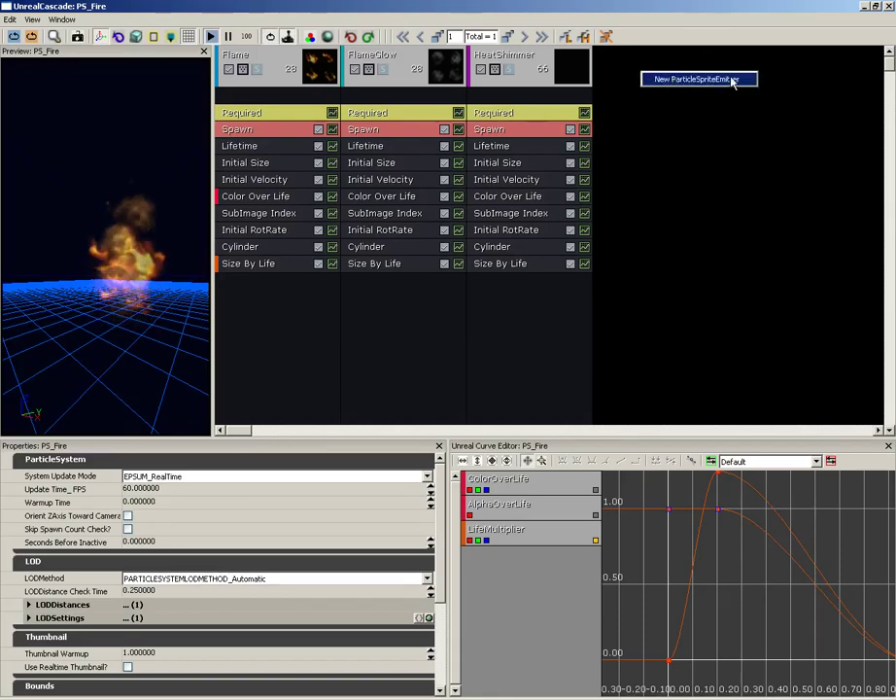
- Add a new ParticleSpriteEmitter beside Flame, FlameGlow and HeatShimmer and rename it 'Smoke'
left_click(732, 81)
left_click_drag(146, 248, 165, 283)
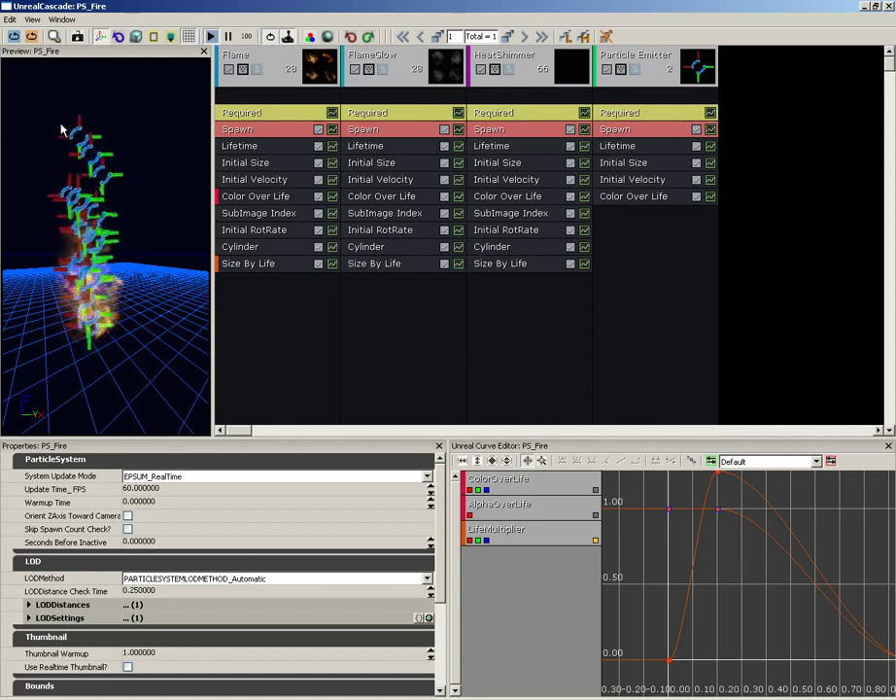
left_click(646, 90)
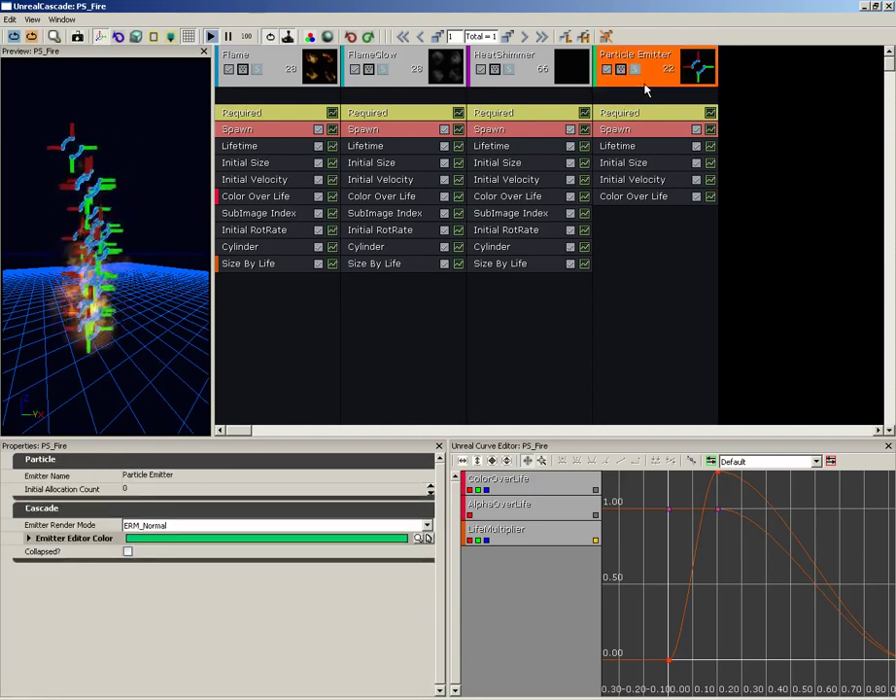
right_click(645, 68)
mouse_move(682, 75)
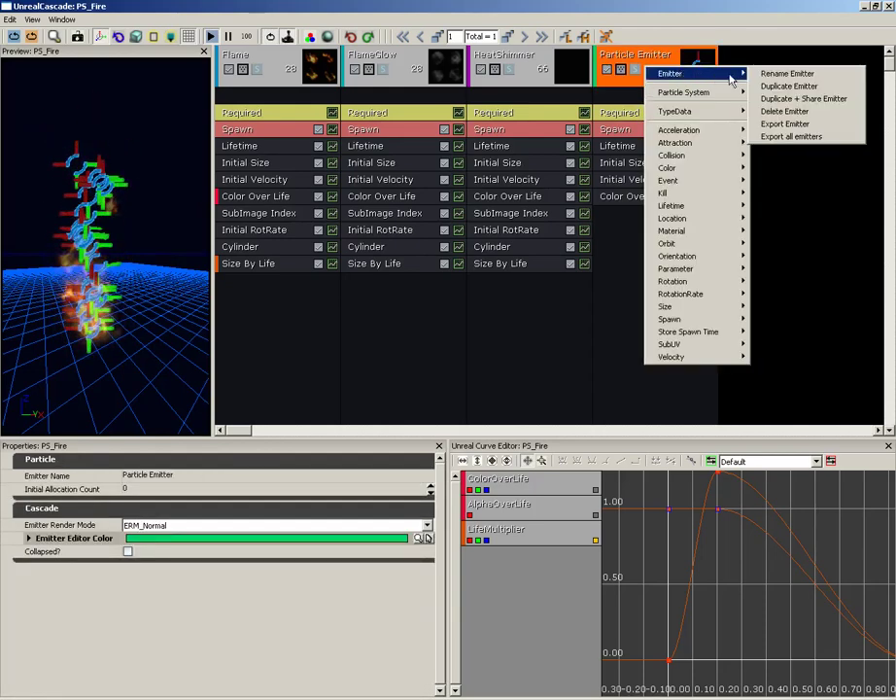
left_click(800, 74)
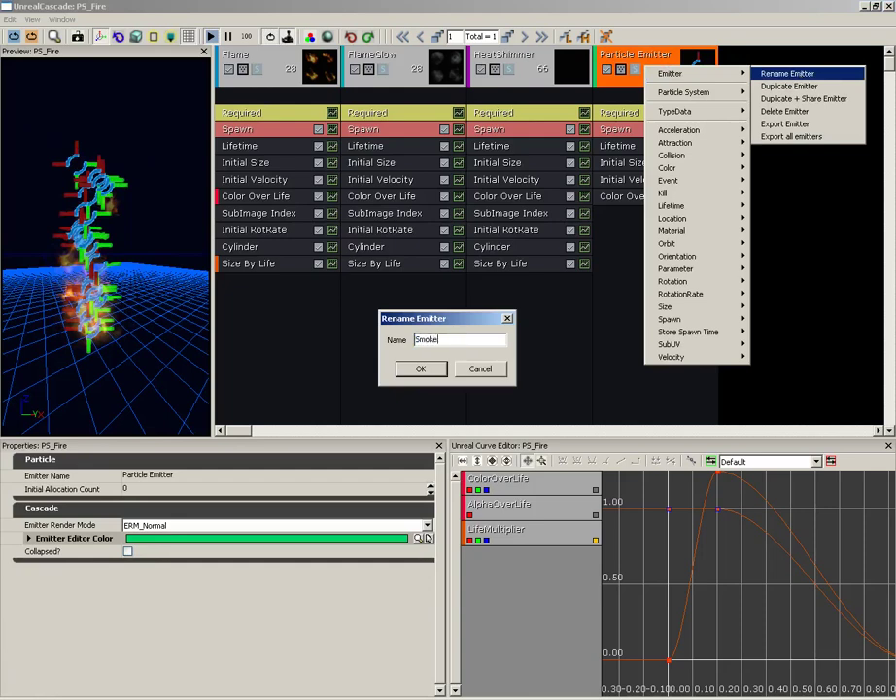
type("Smoke")
key("Return")
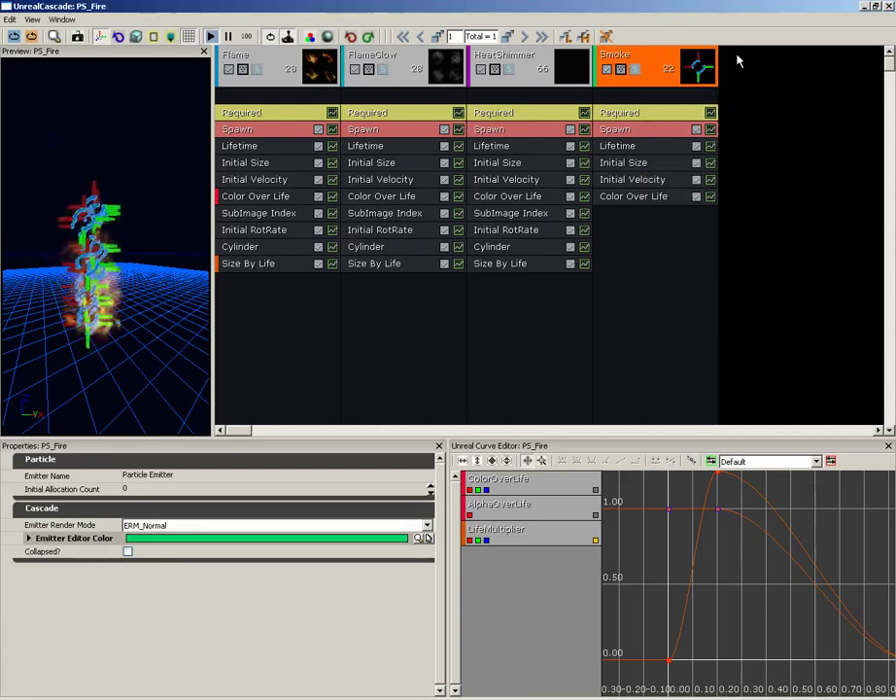
- Assign the M_Smoke material from the Content Browser to the Smoke emitter
left_click(646, 113)
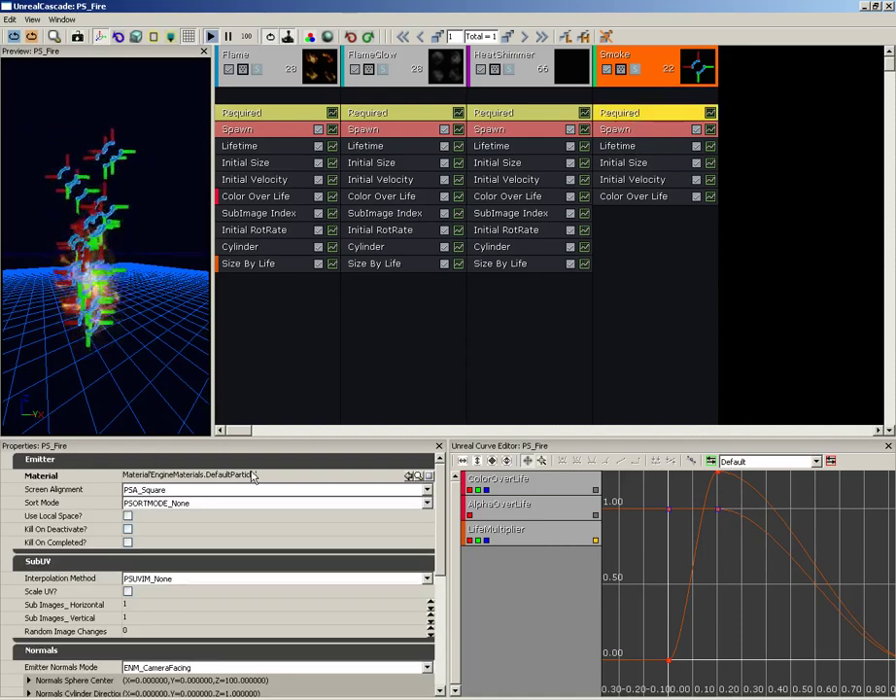
left_click(865, 7)
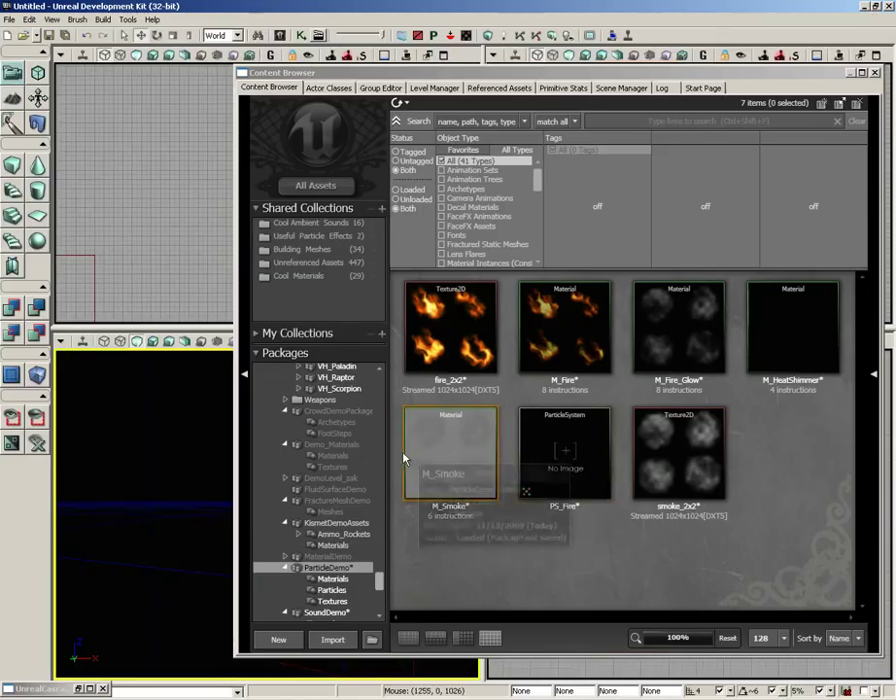
left_click(462, 471)
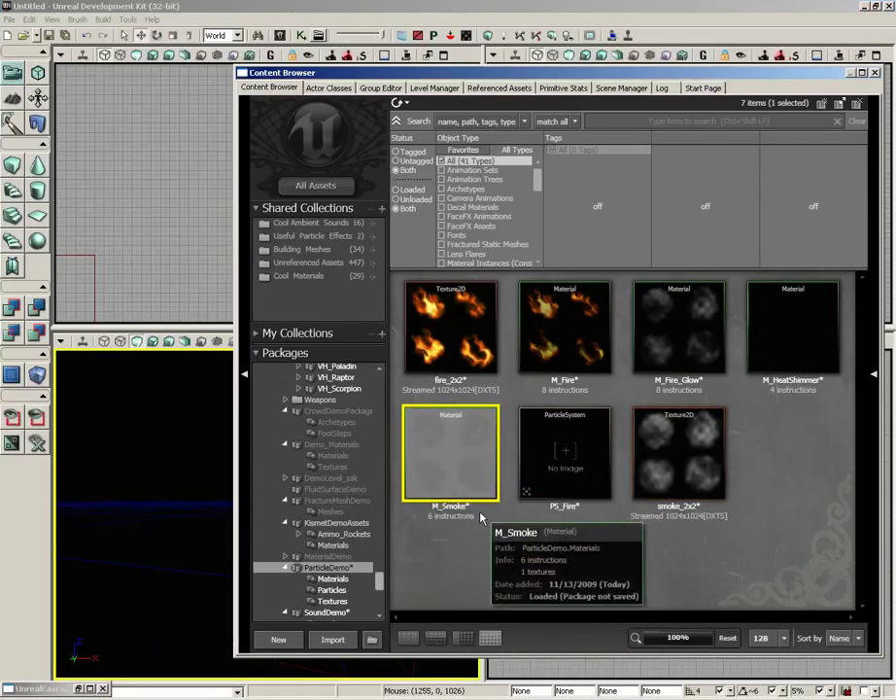
left_click(44, 688)
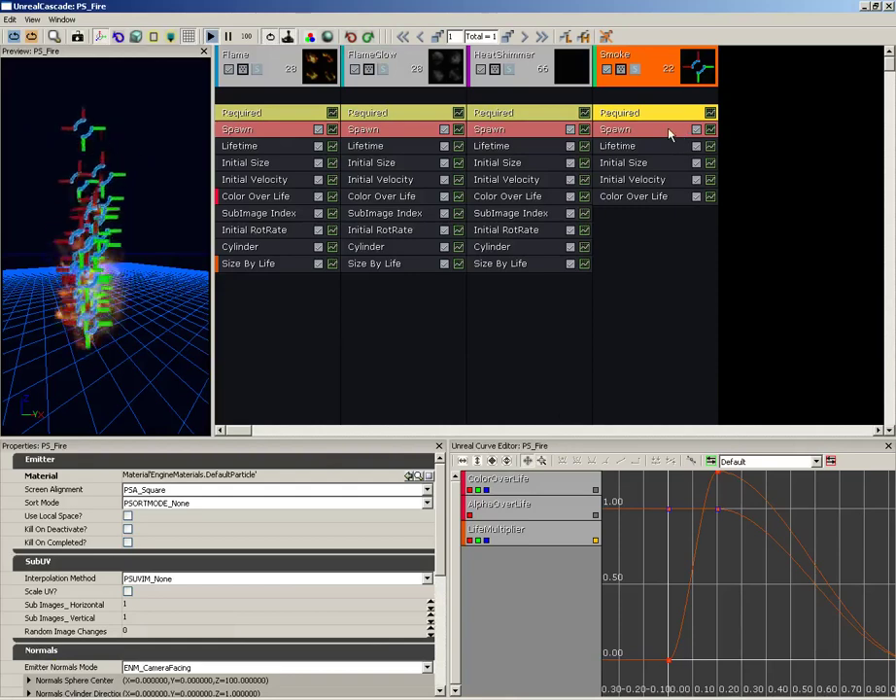
left_click(409, 475)
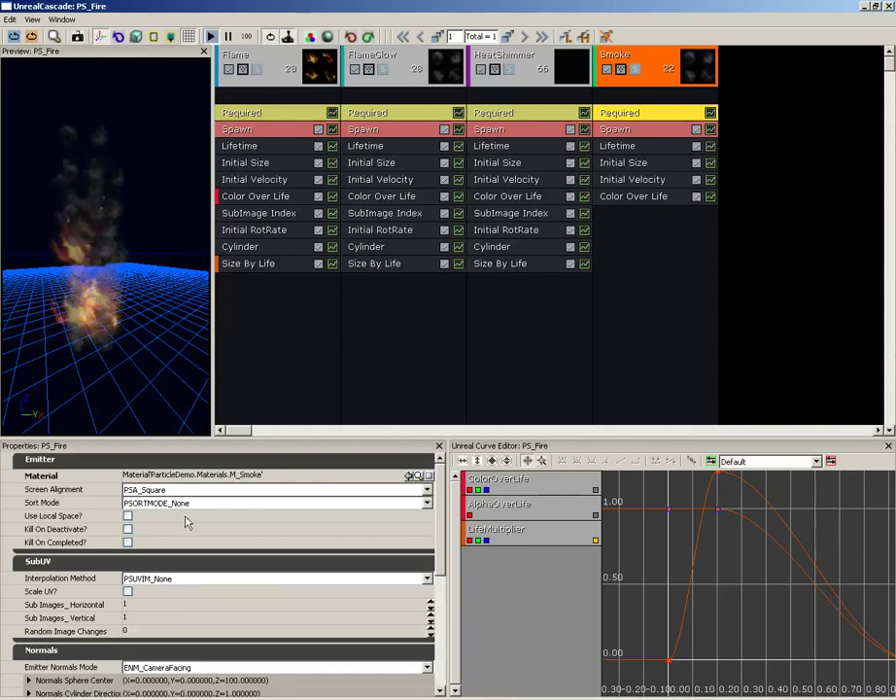
- Set sub-image interpolation to PSUVIM_Random with 2 horizontal and 2 vertical sub-images
left_click(187, 580)
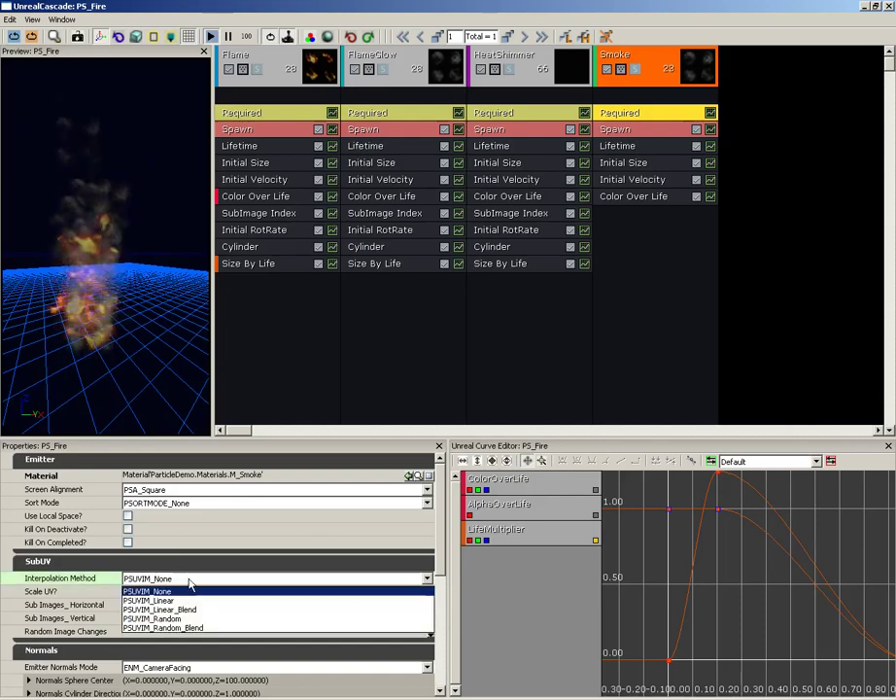
left_click(156, 618)
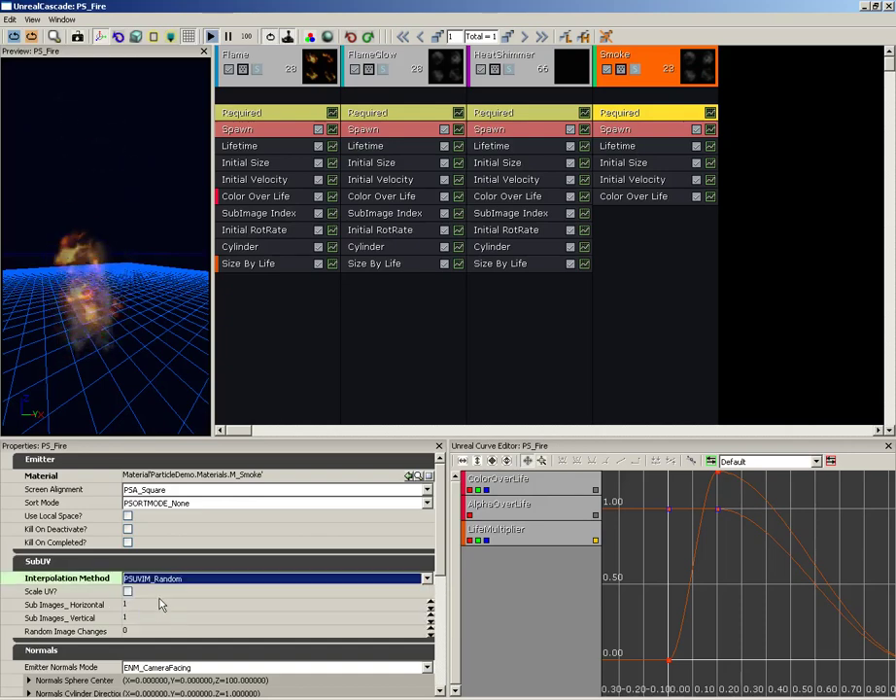
left_click(160, 604)
type("2")
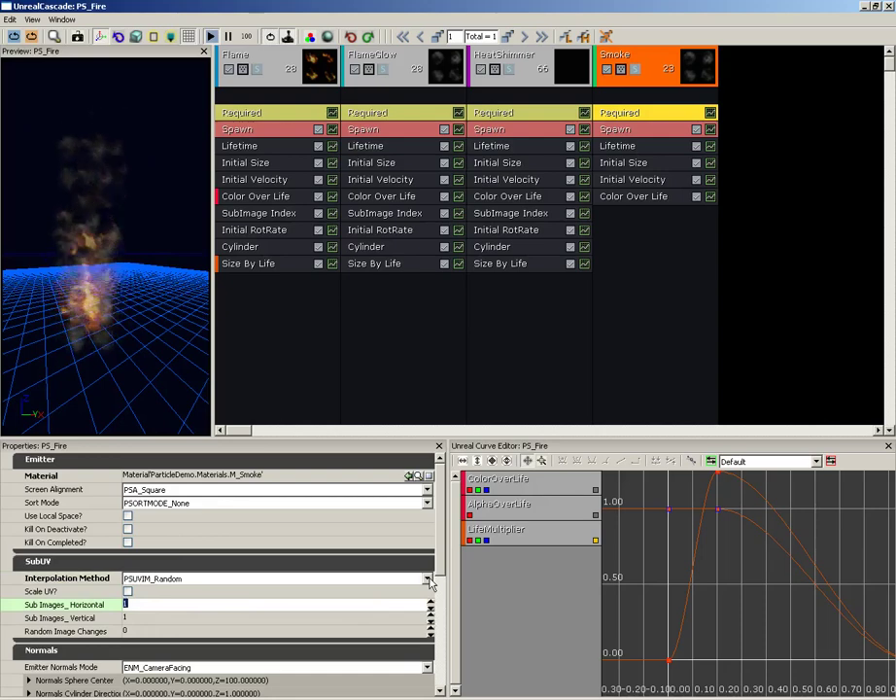
key("Tab")
type("2")
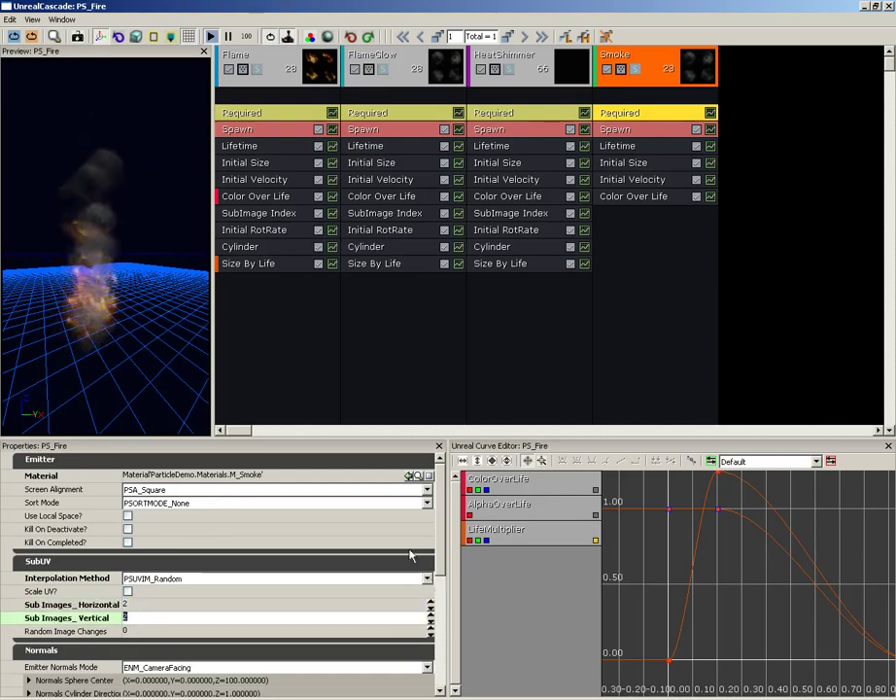
left_click(114, 283)
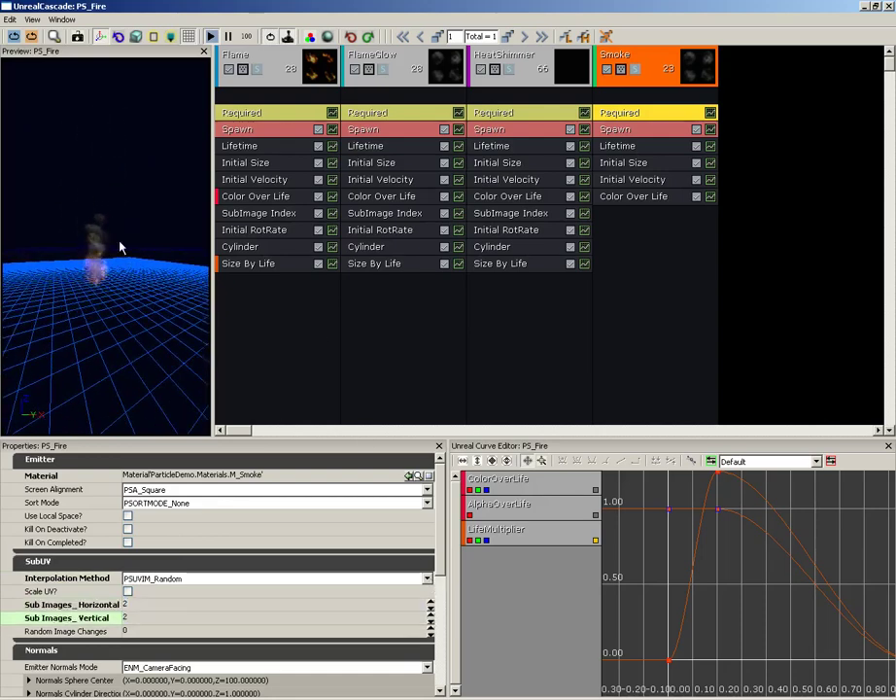
- Set the Smoke emitter's spawn Rate constant to 10
left_click(634, 130)
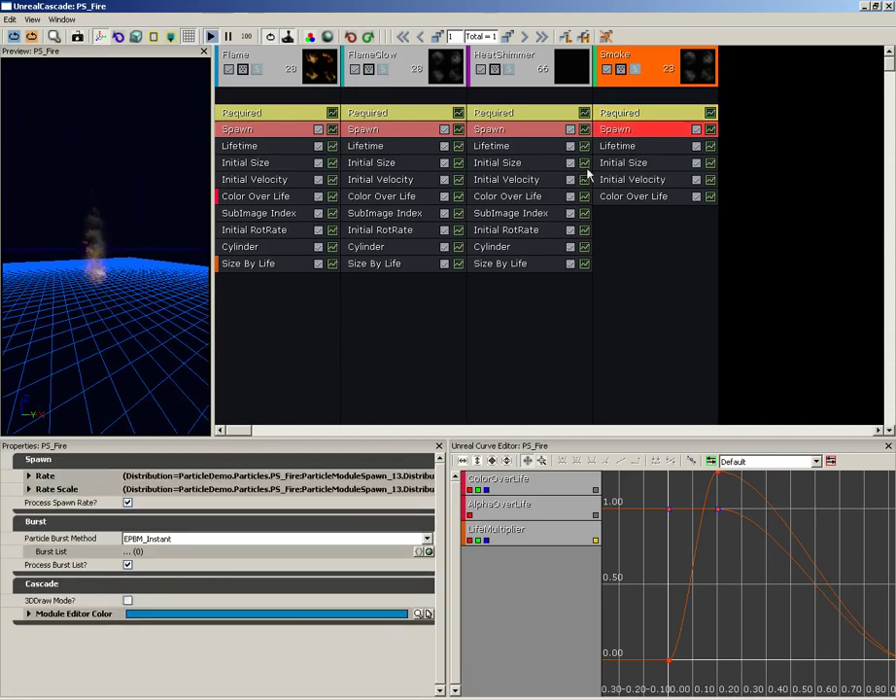
double_click(59, 476)
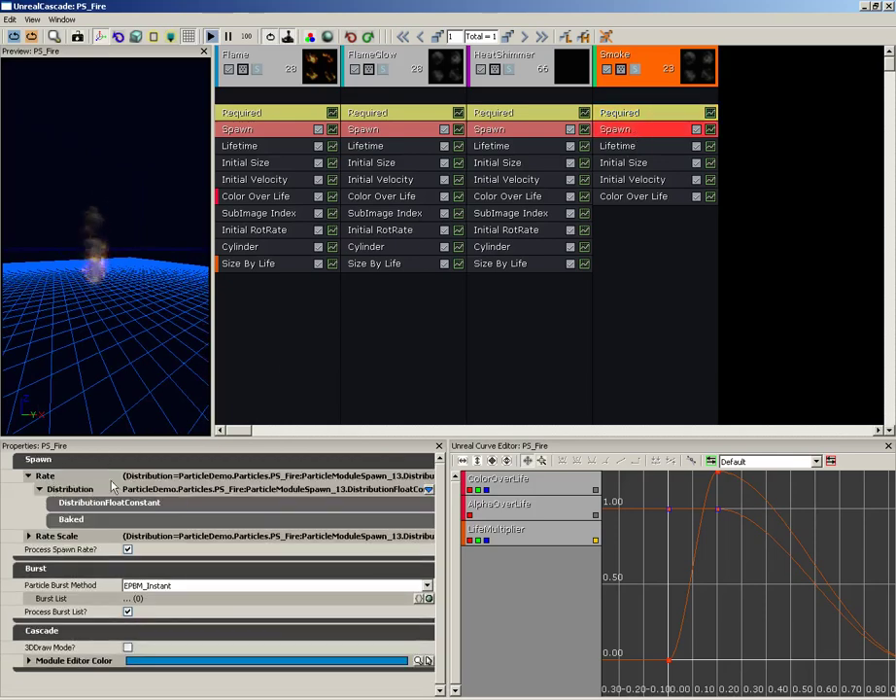
left_click(87, 504)
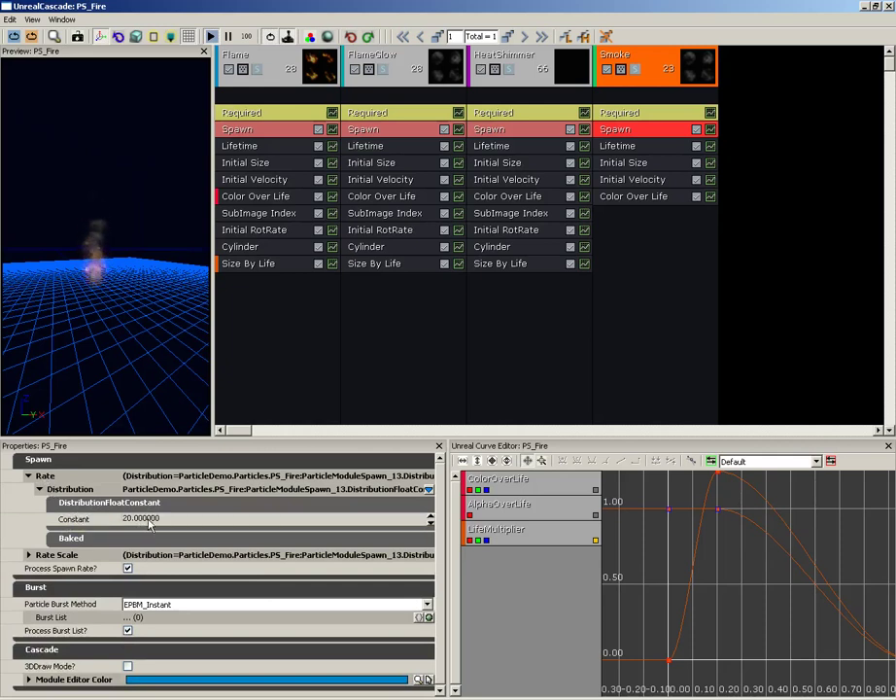
left_click(72, 518)
type("10")
key("Return")
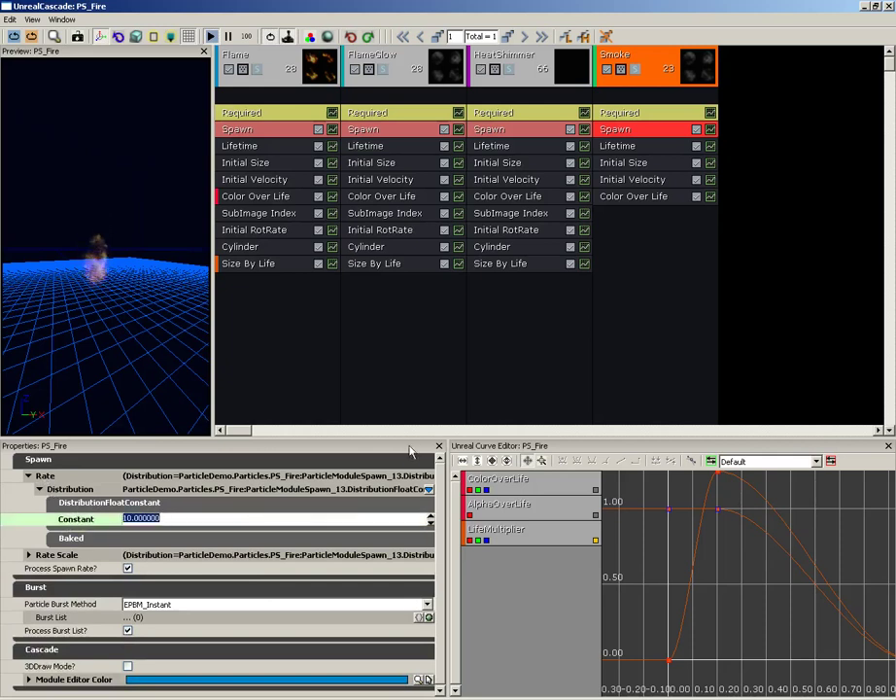
- Set the Smoke lifetime to Min 2.5 and Max 3.5 seconds
left_click(621, 145)
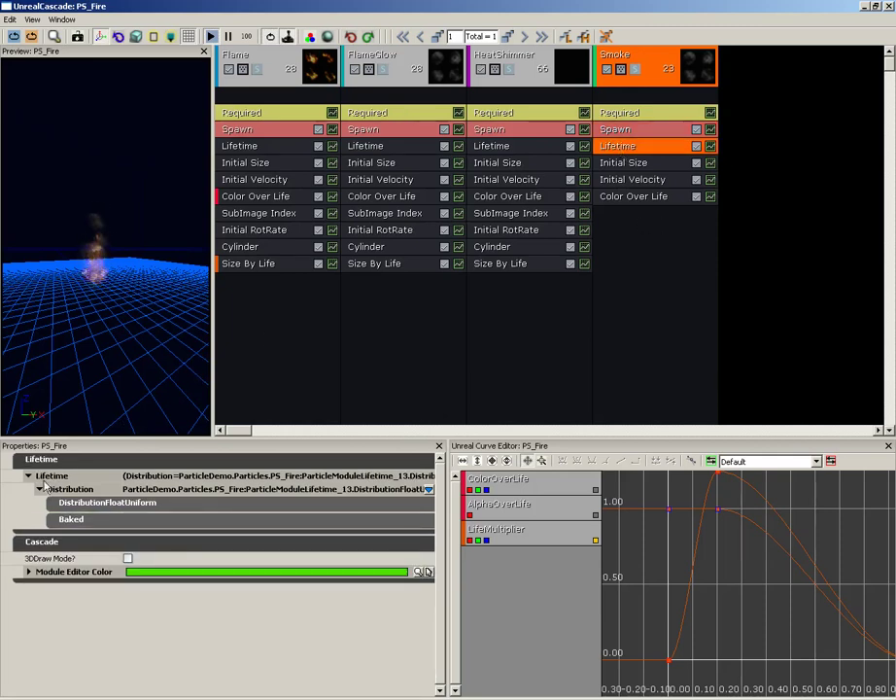
left_click(64, 511)
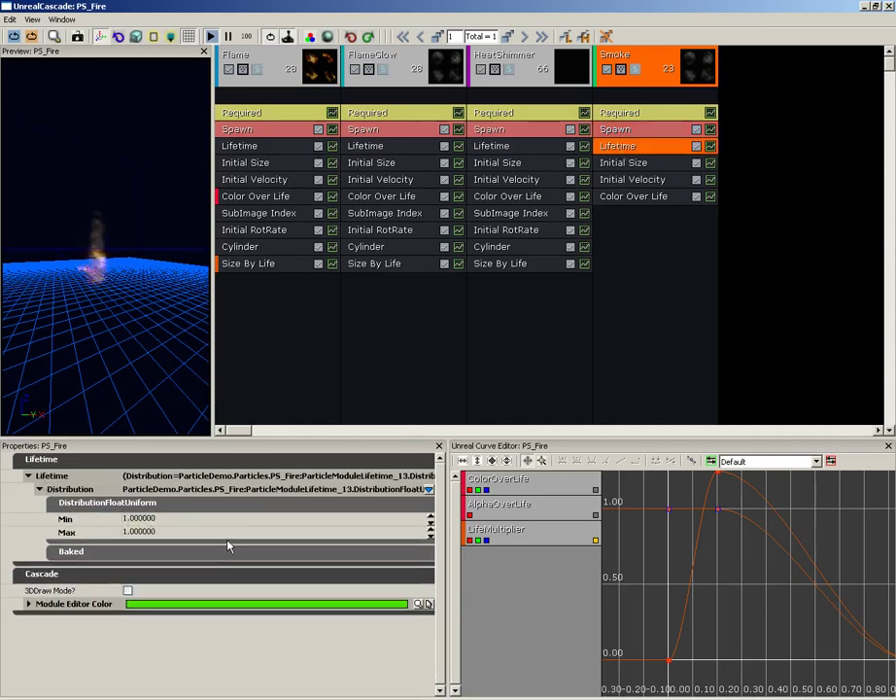
left_click(157, 519)
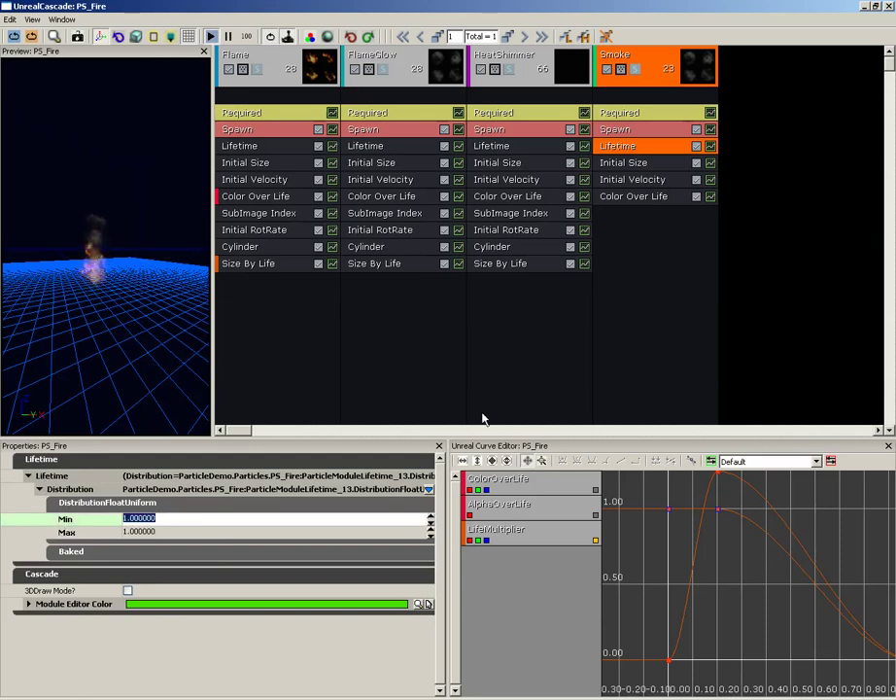
key("Tab")
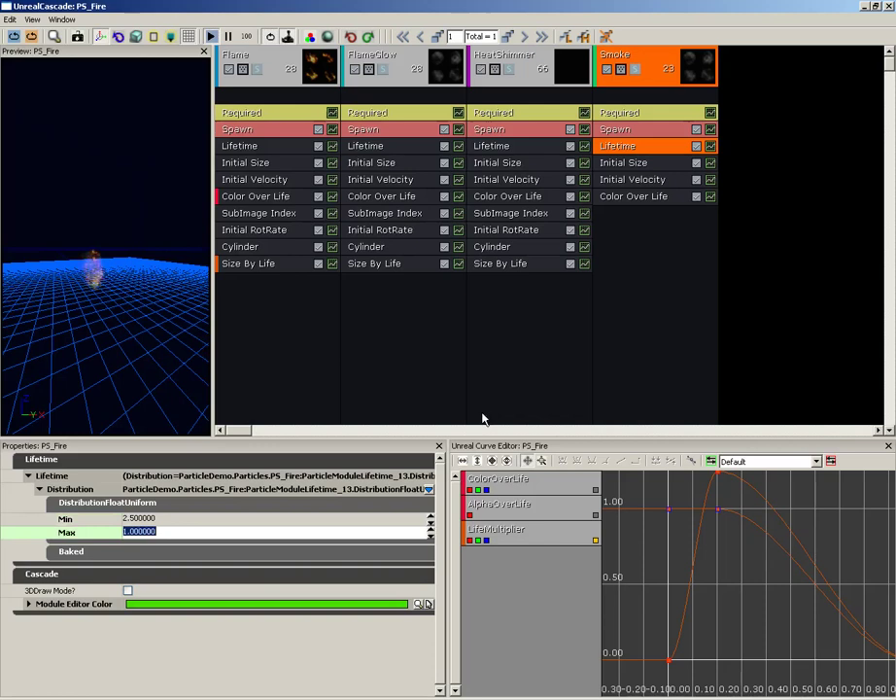
key("Tab")
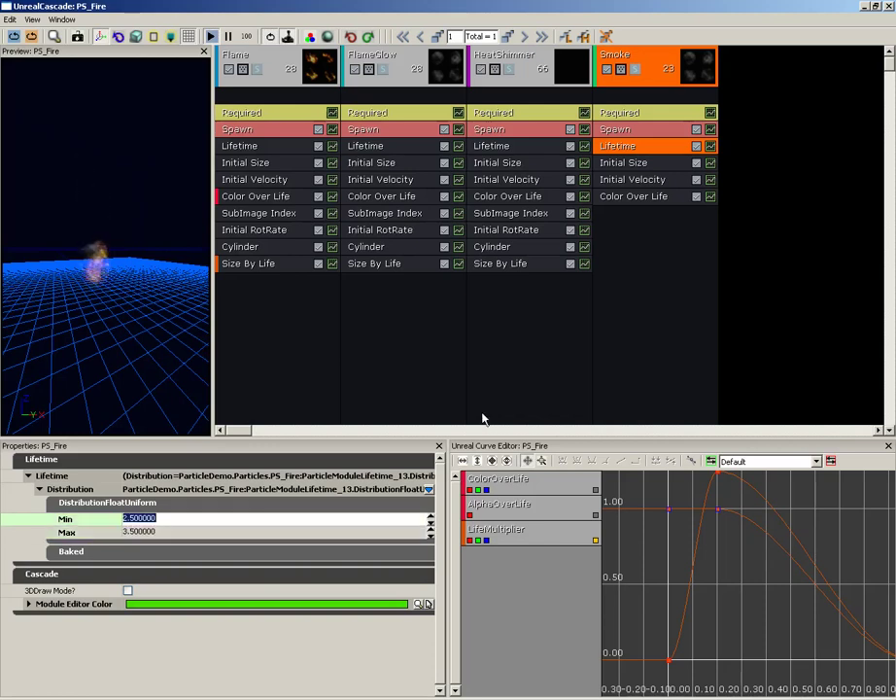
- Set the Smoke emitter's Initial Size maximum X to 35
left_click(625, 163)
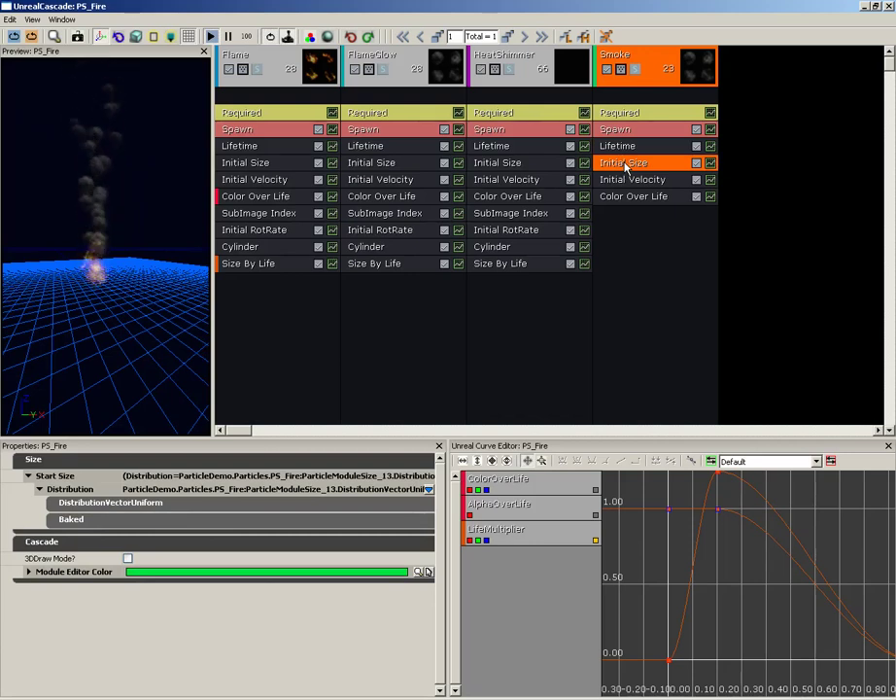
left_click(73, 502)
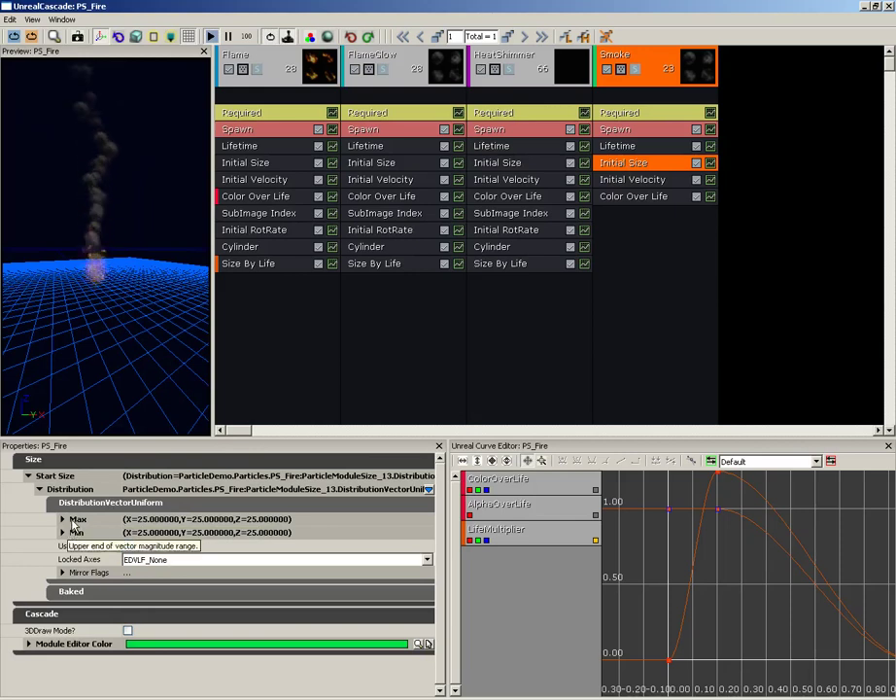
left_click(113, 521)
left_click(113, 532)
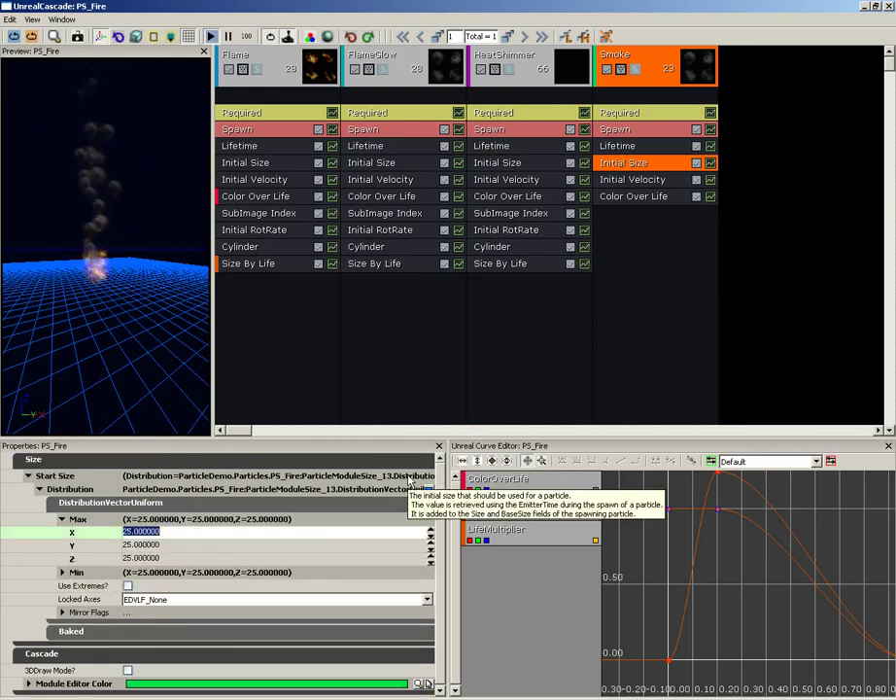
type("35")
key("Return")
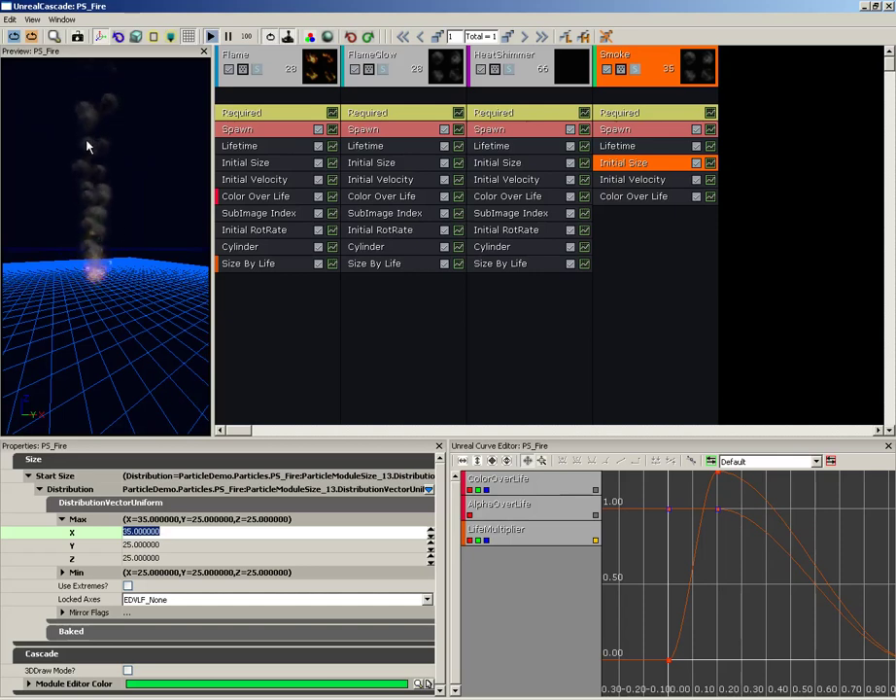
- Bring up the Initial Velocity settings and check the smoke rising above the flames
left_click(627, 184)
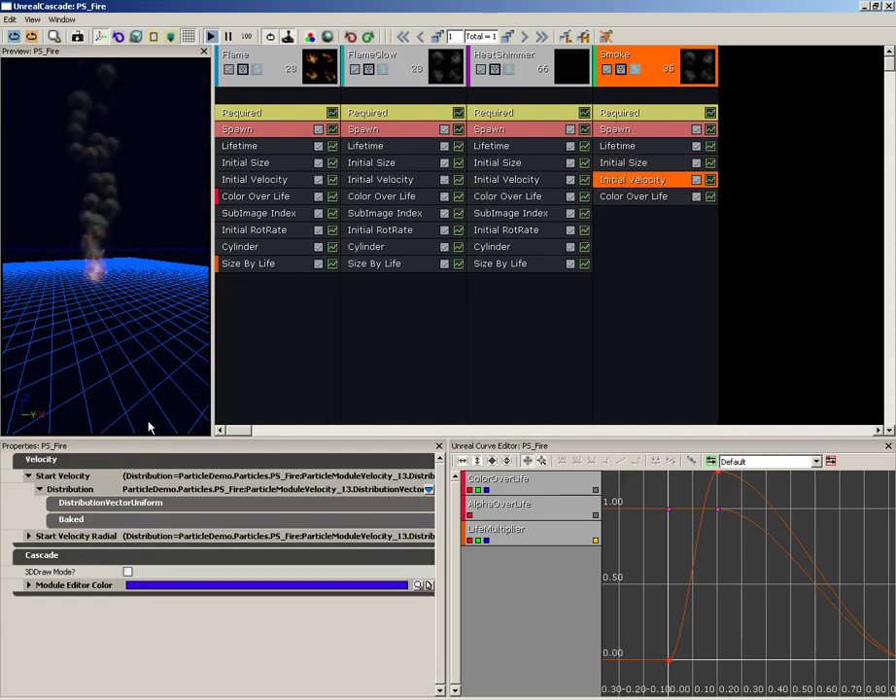
left_click_drag(130, 376, 150, 272)
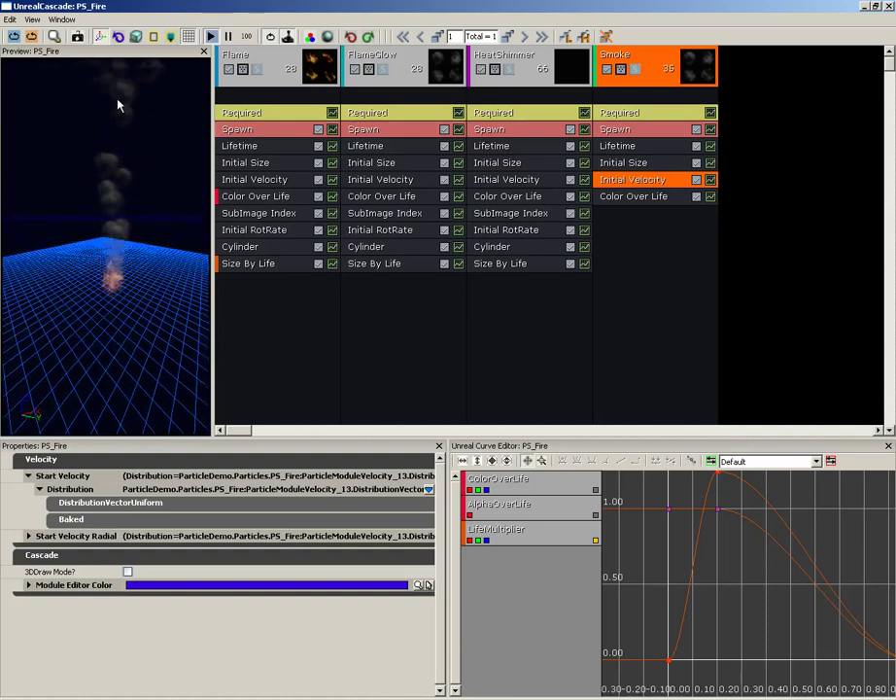
left_click_drag(117, 120, 127, 255)
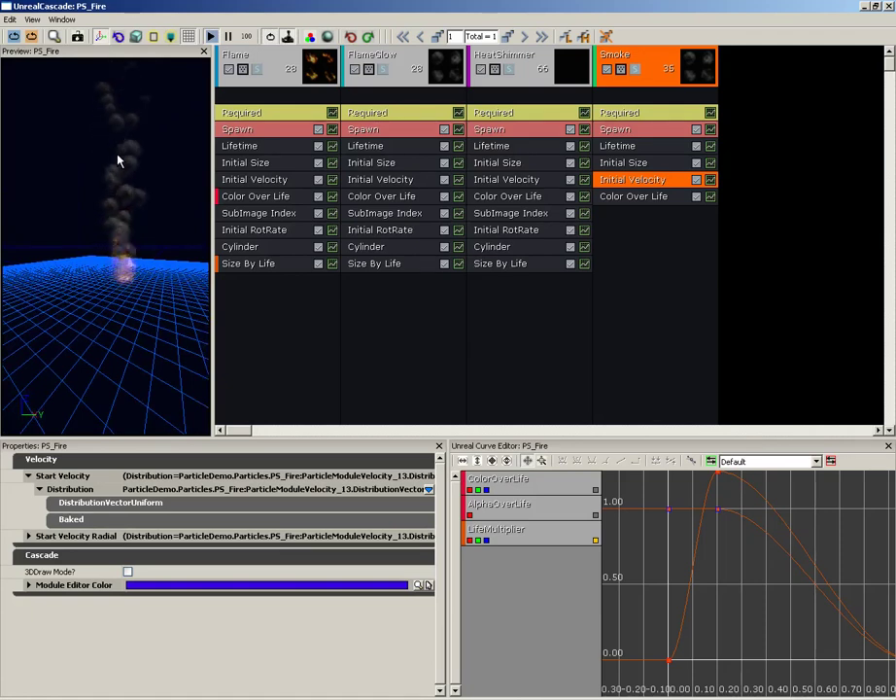
- Delete the Smoke emitter's Color Over Life module
left_click(636, 196)
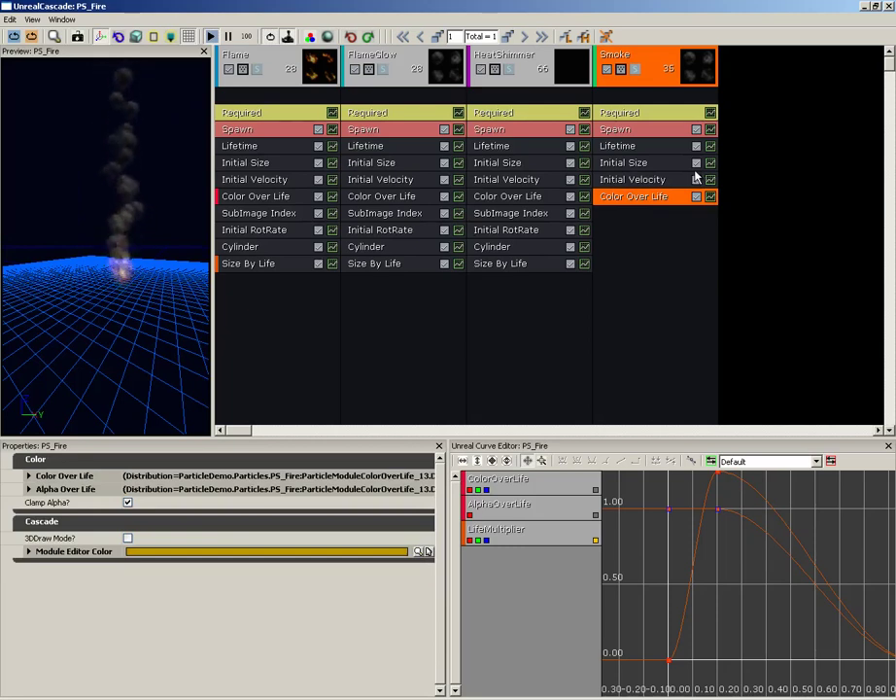
right_click(648, 198)
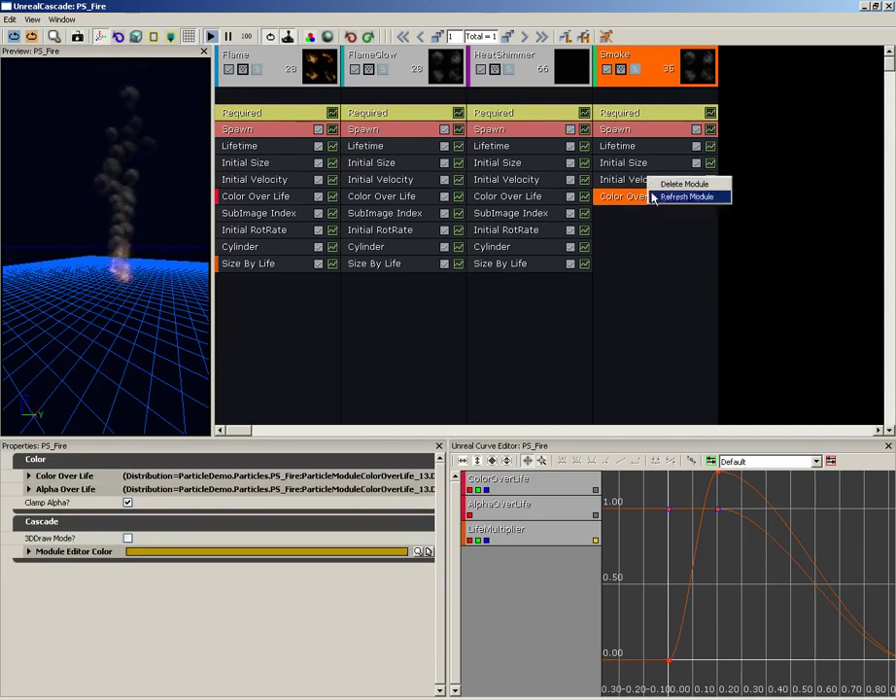
left_click(676, 184)
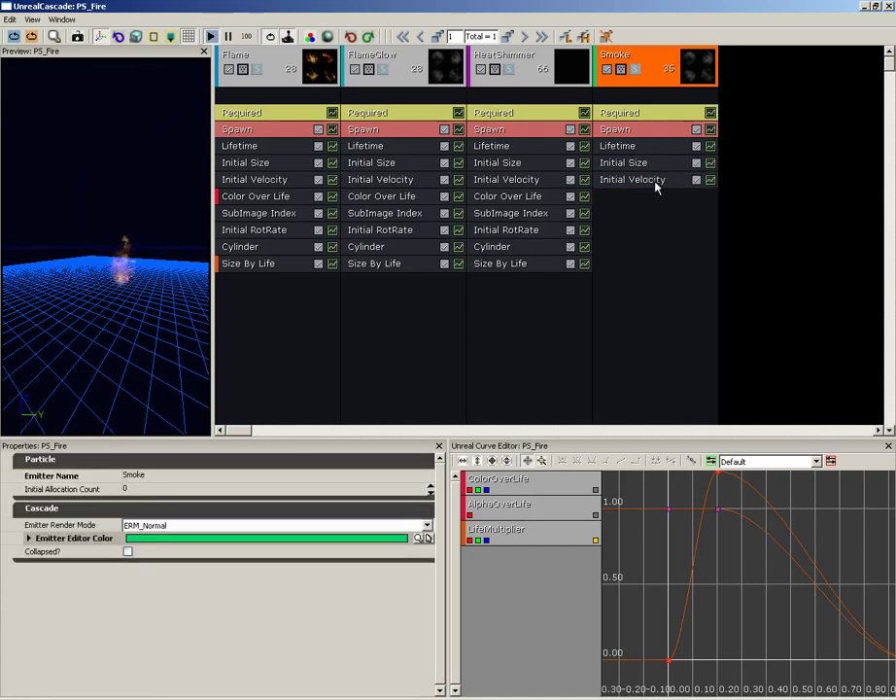
left_click_drag(192, 274, 143, 277)
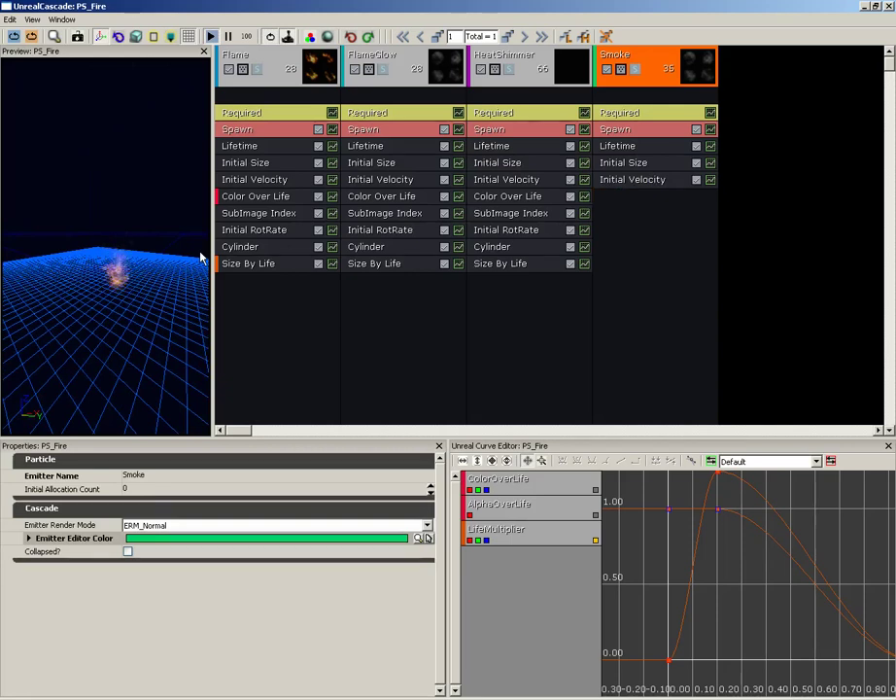
- Add an Initial Color module to the Smoke emitter and select it
right_click(616, 183)
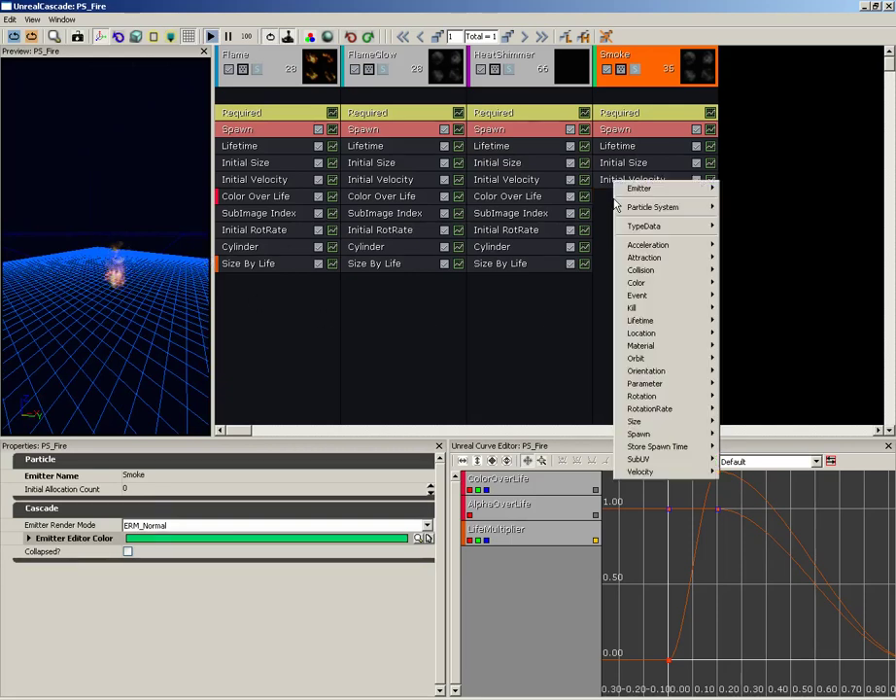
mouse_move(667, 288)
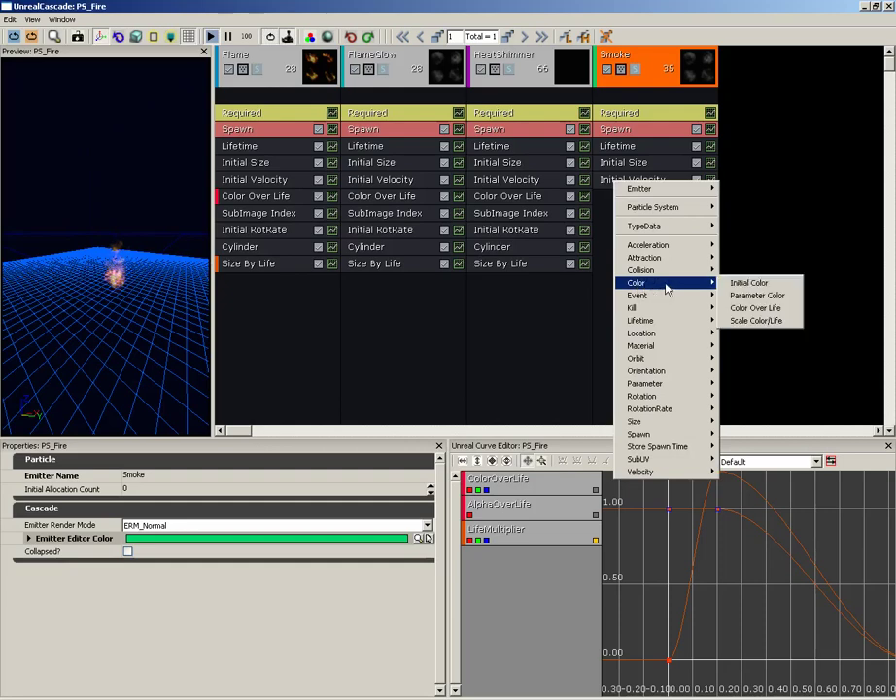
left_click(751, 283)
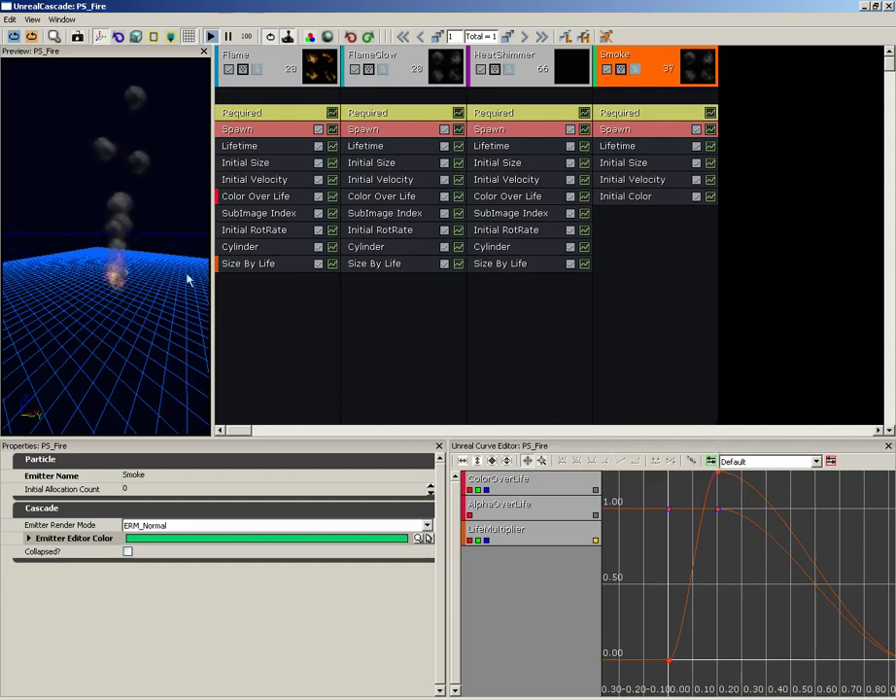
left_click_drag(190, 277, 133, 261)
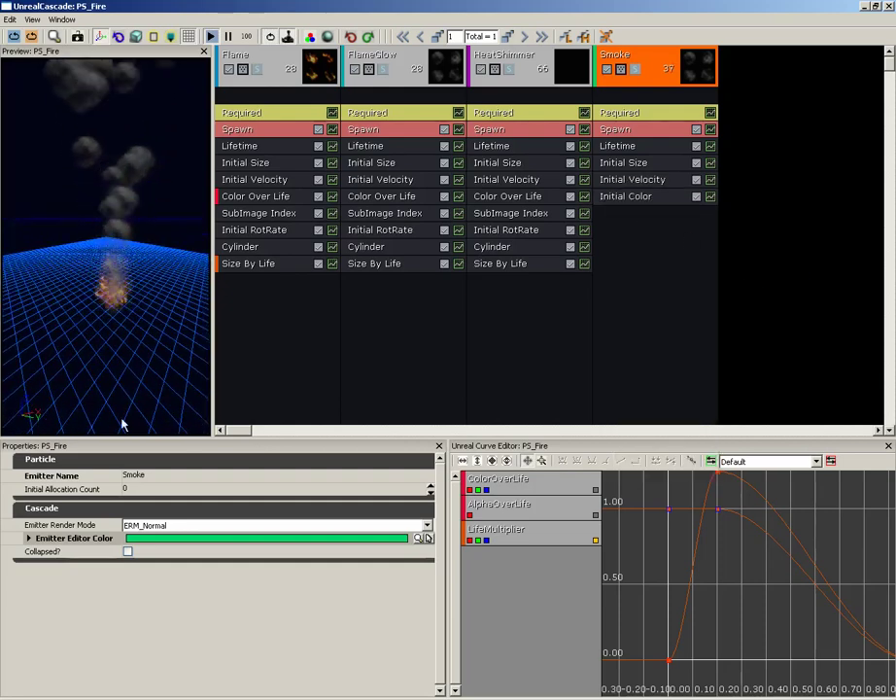
left_click(619, 199)
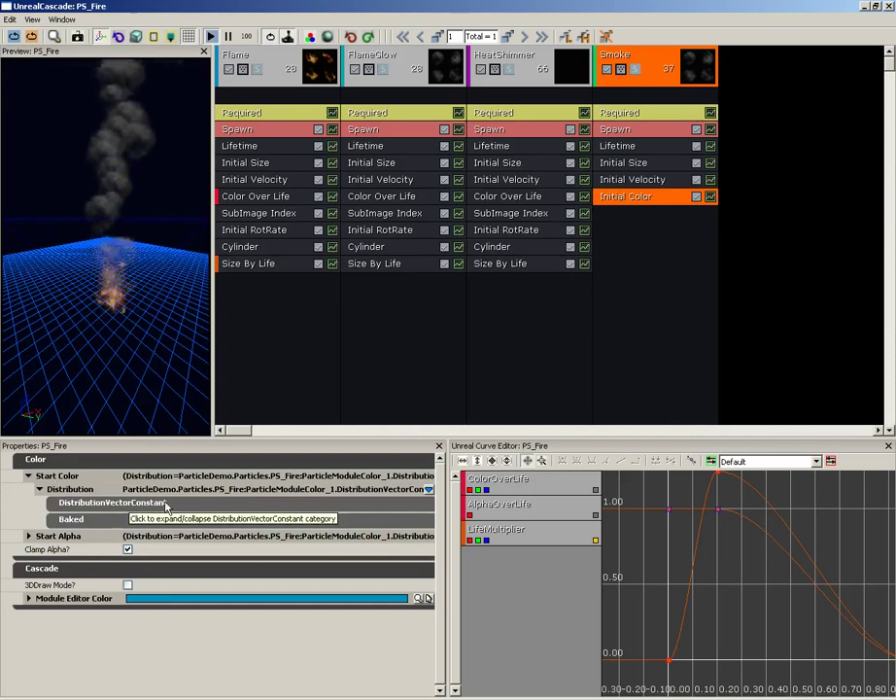
- Switch Start Color's distribution to DistributionVectorConstantCurve and expand its Constant Curve
left_click(428, 489)
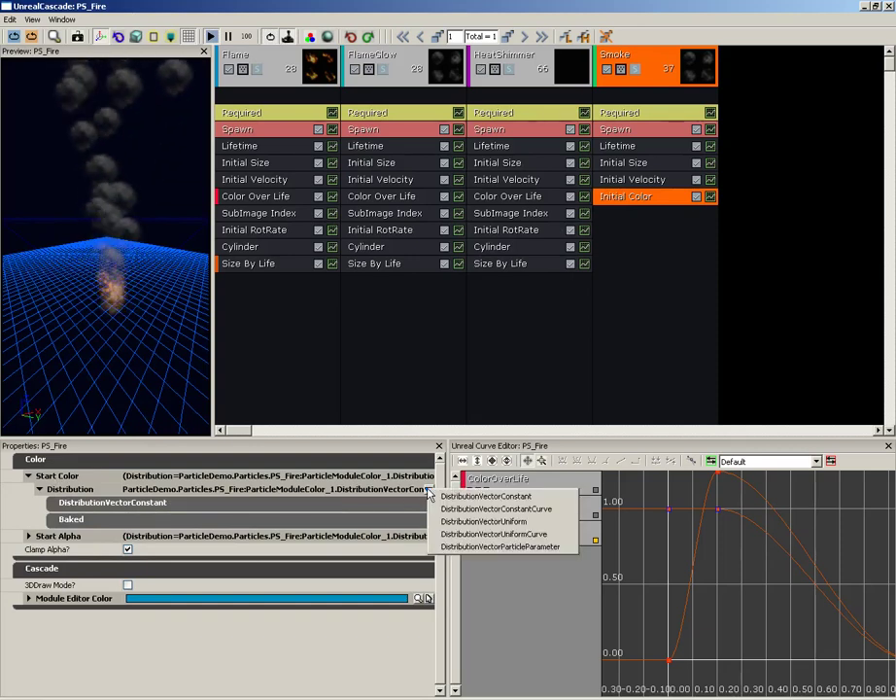
left_click(478, 510)
left_click(107, 503)
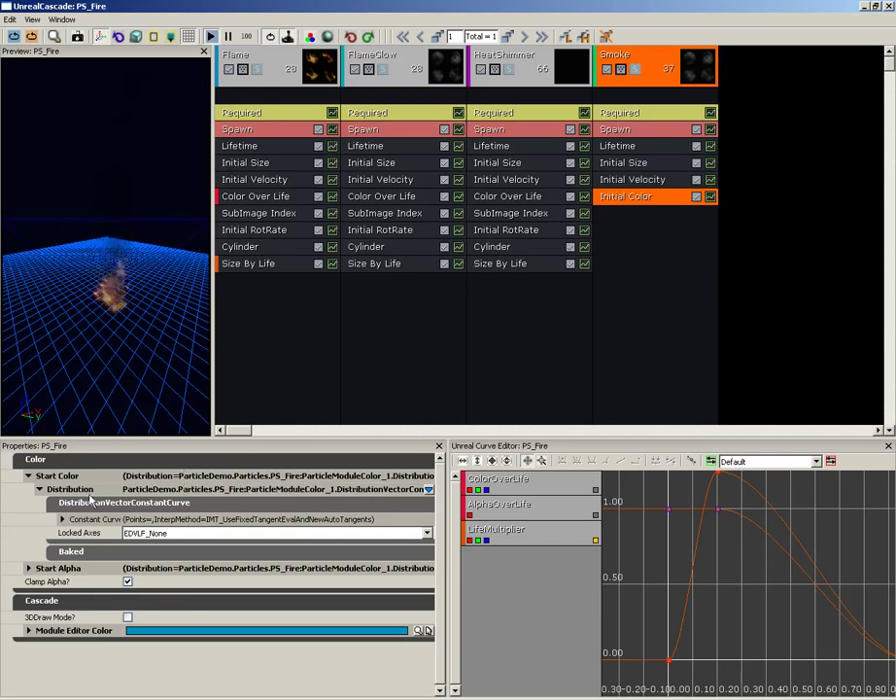
left_click(62, 519)
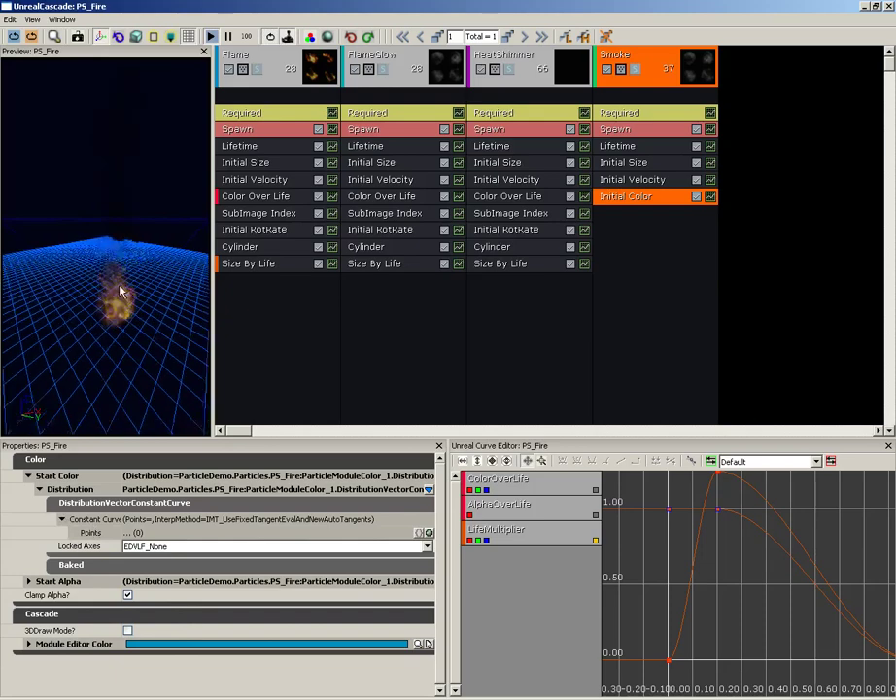
left_click_drag(92, 364, 107, 389)
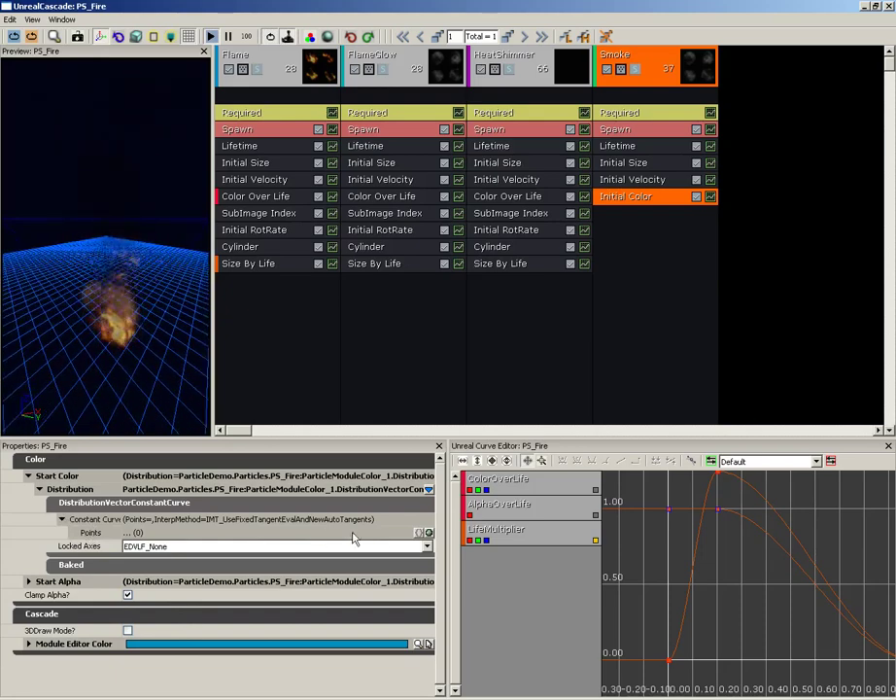
- Add two points to the start-colour curve and set the second point's In Val to 1
left_click(429, 533)
left_click(429, 533)
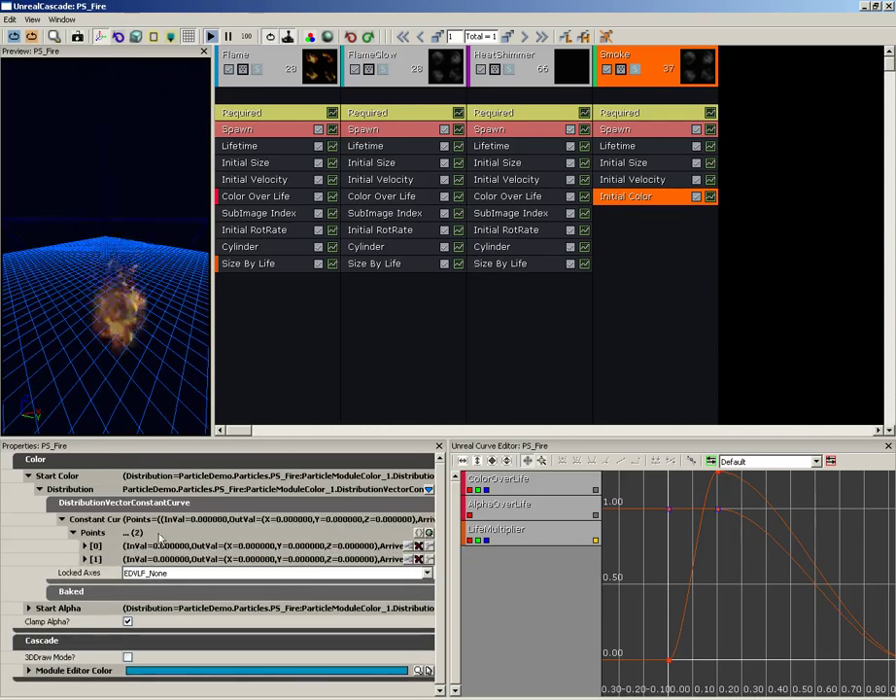
left_click(85, 545)
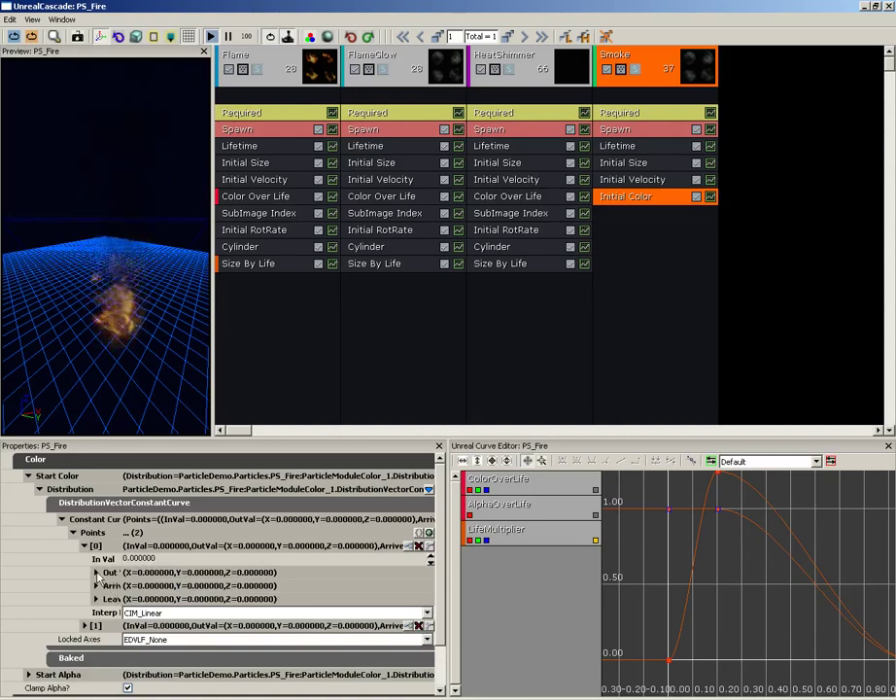
left_click(85, 546)
left_click(85, 559)
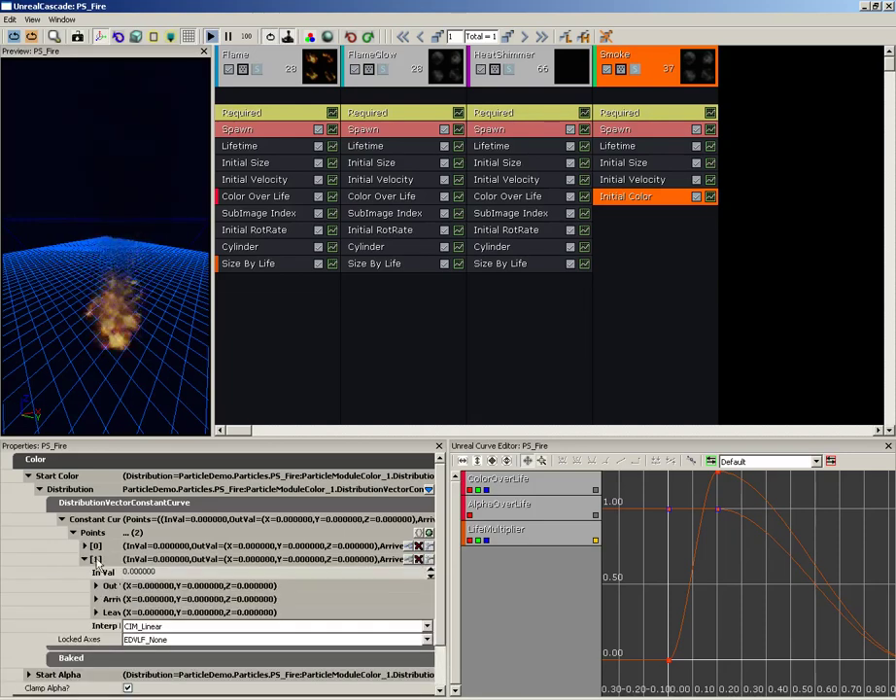
left_click(107, 572)
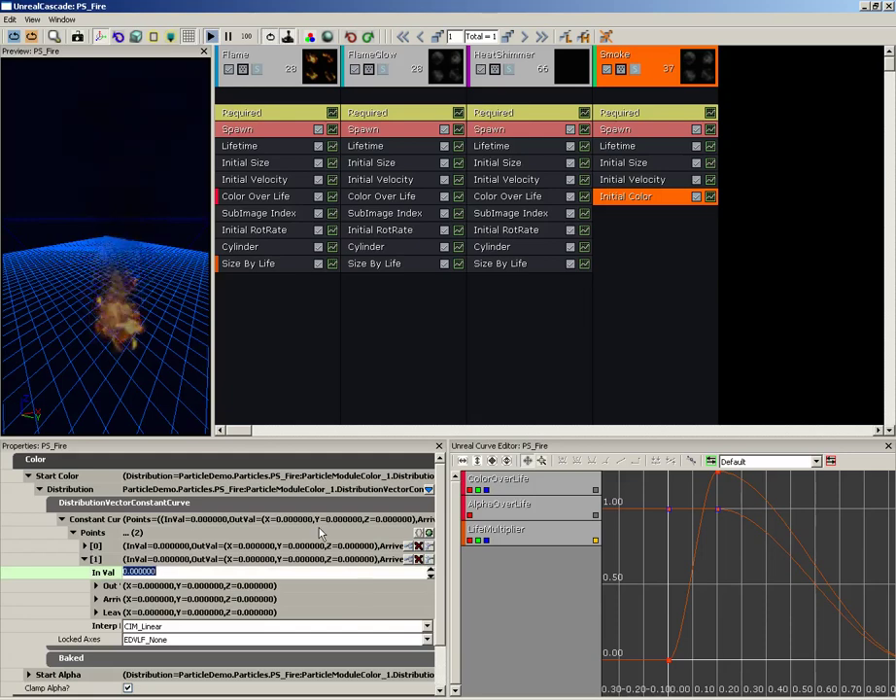
type("1")
key("Return")
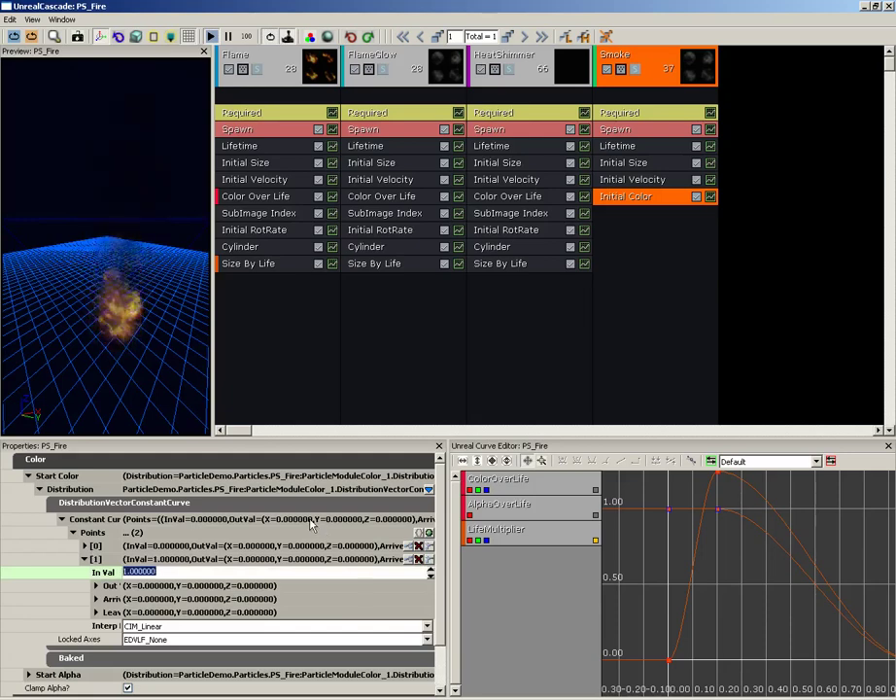
- Set the second point's Out X, Y and Z to 0.5
left_click(97, 586)
left_click(161, 596)
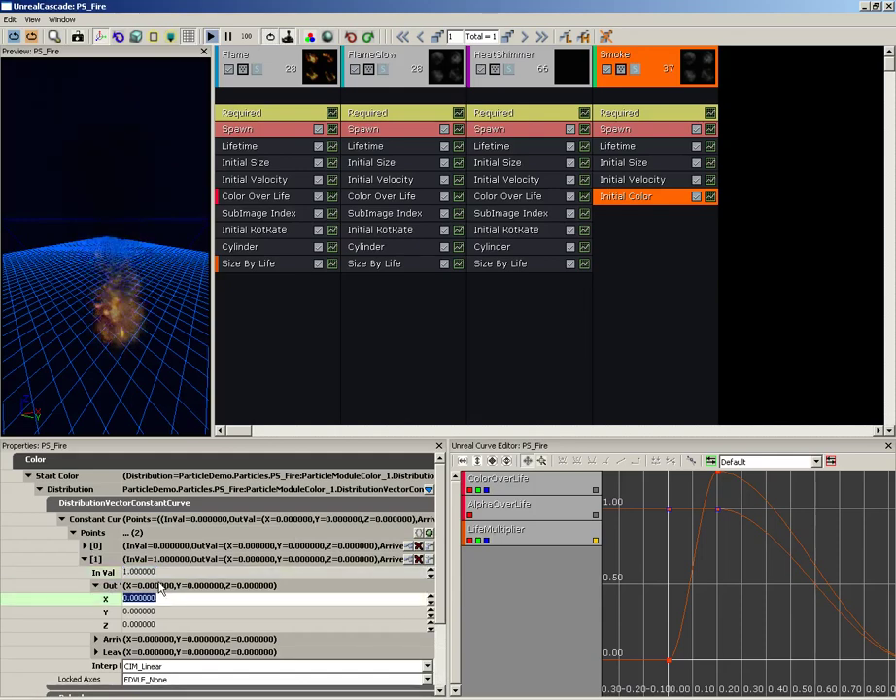
type(".5")
key("Tab")
type(".5")
key("Tab")
type(".5")
key("Return")
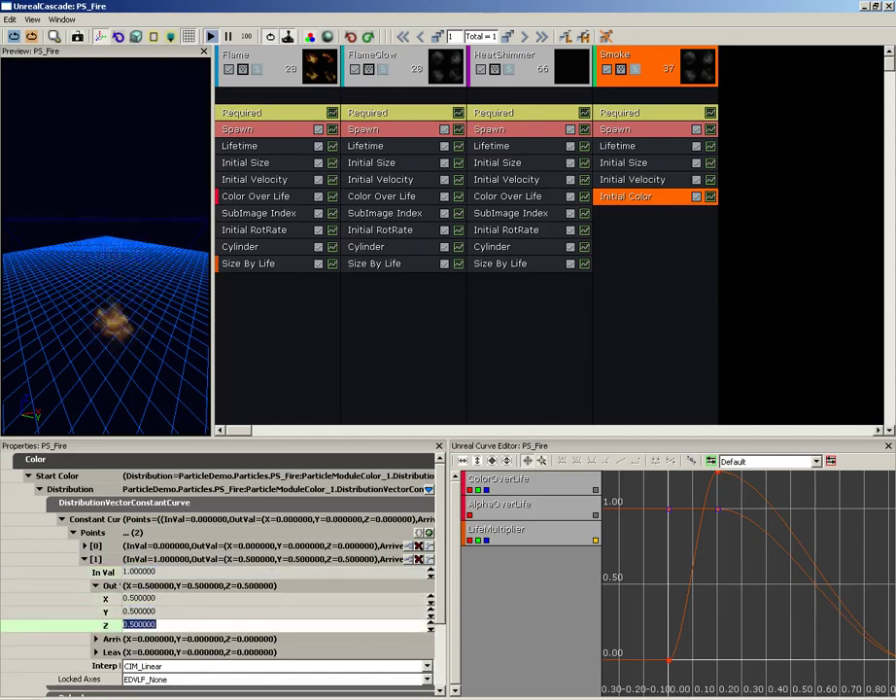
left_click_drag(121, 330, 171, 228)
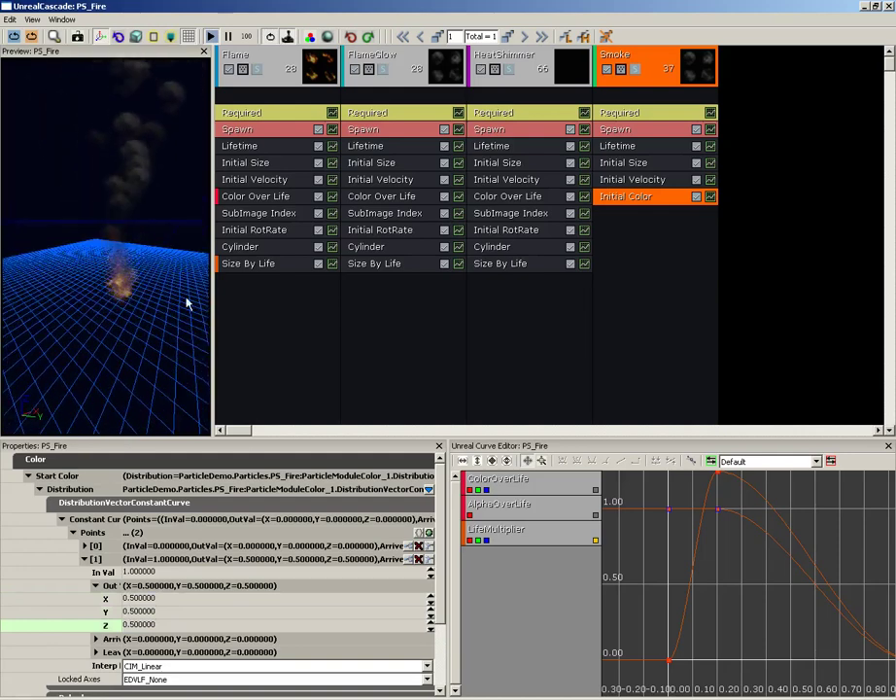
left_click_drag(161, 278, 146, 233)
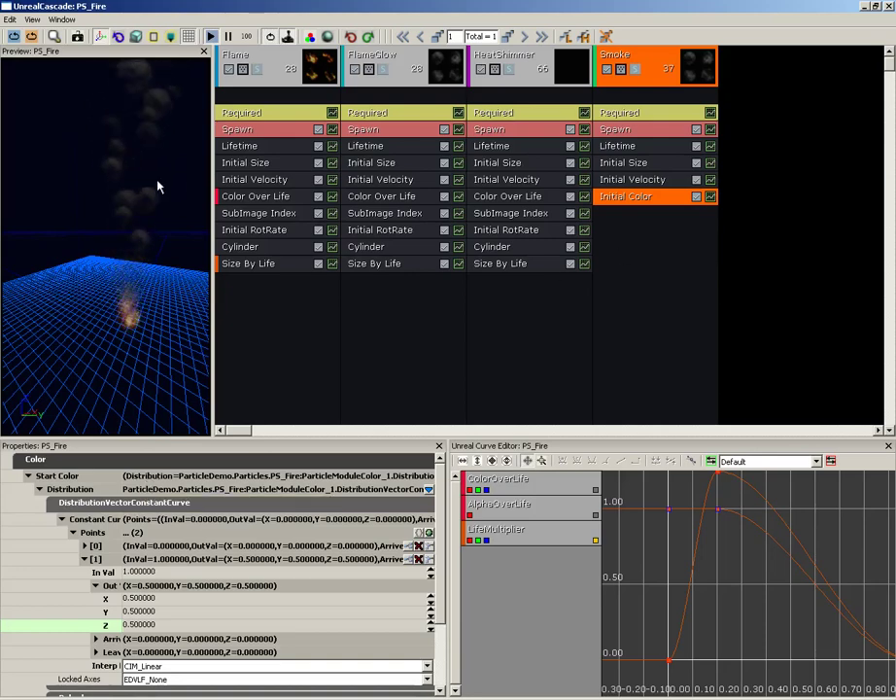
left_click_drag(159, 187, 137, 184)
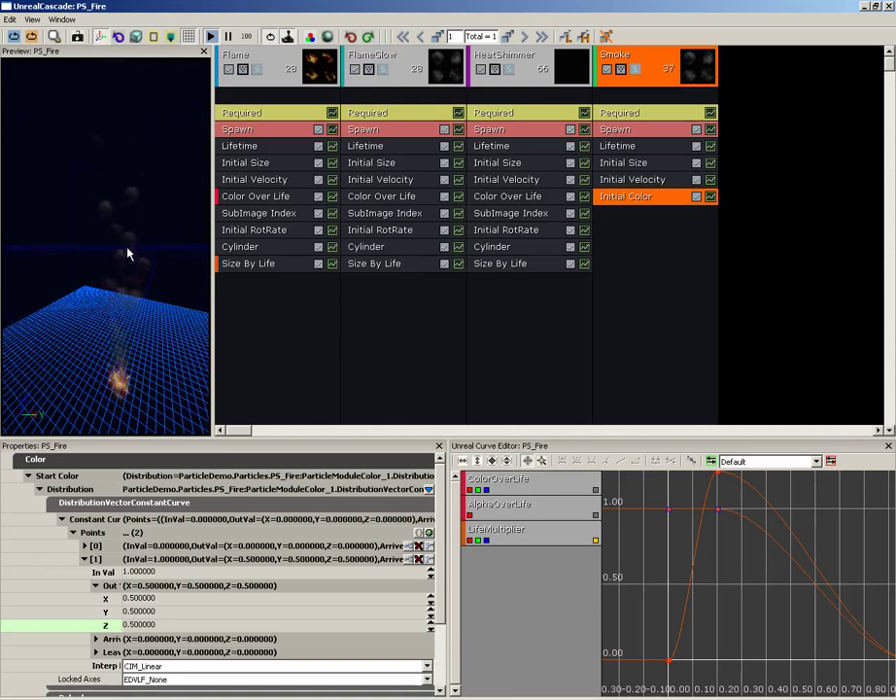
- Add a Scale Color/Life module to the Smoke emitter
right_click(615, 222)
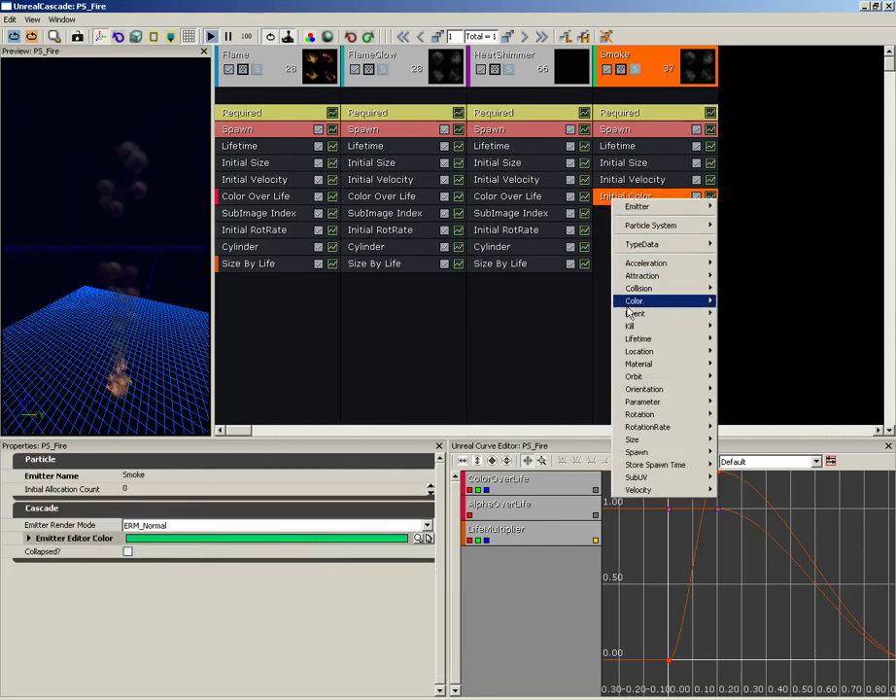
mouse_move(664, 308)
left_click(752, 340)
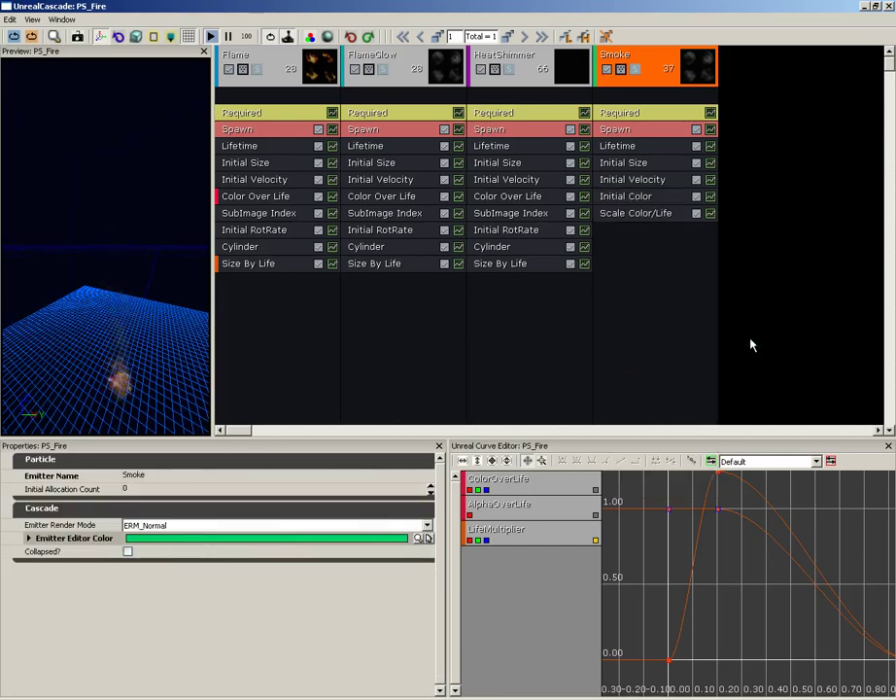
- Expand Color Scale Over Life's constant curve to show its two points and point [0]
left_click(622, 215)
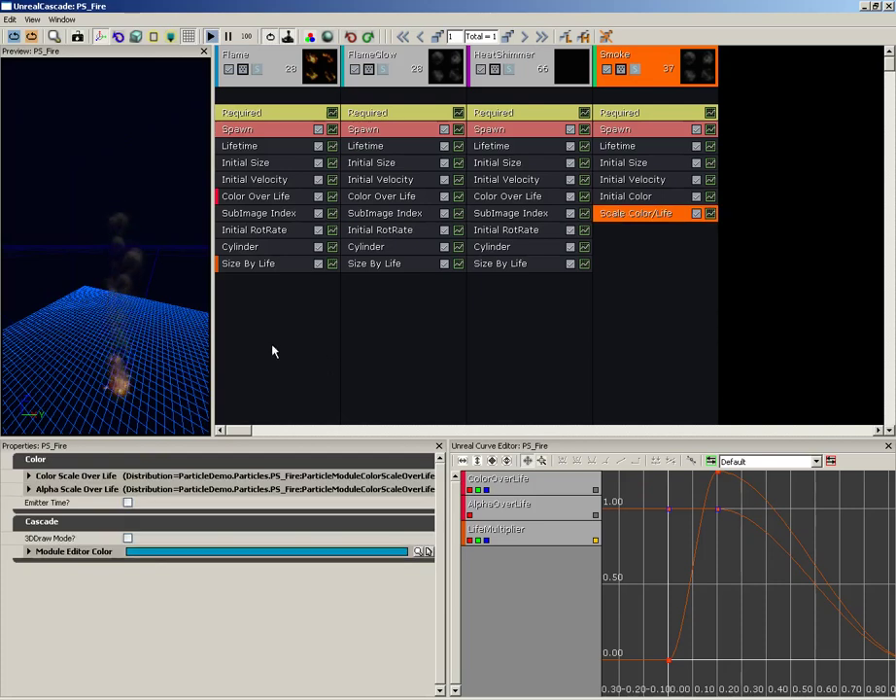
double_click(46, 478)
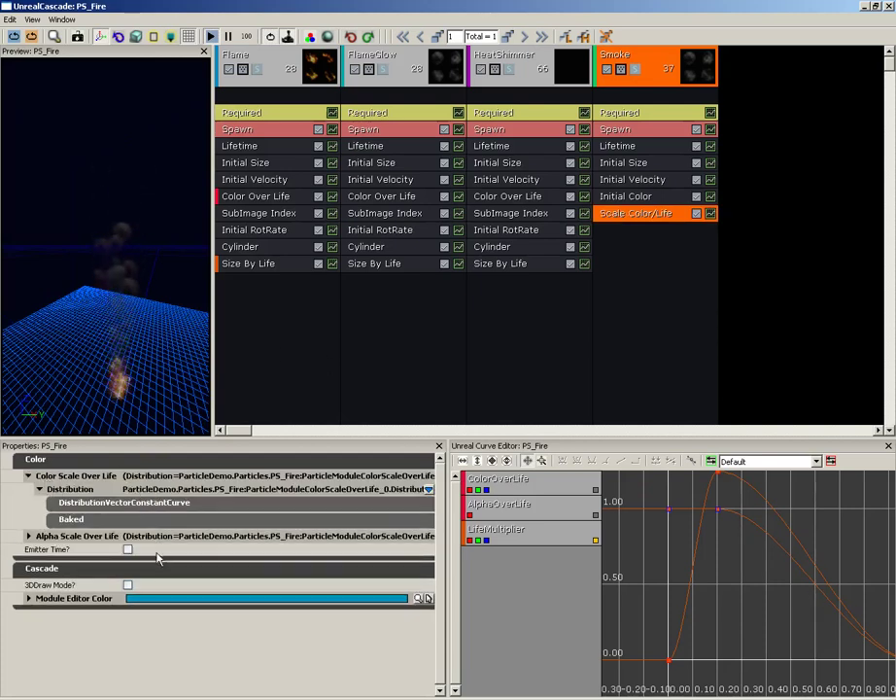
left_click(65, 506)
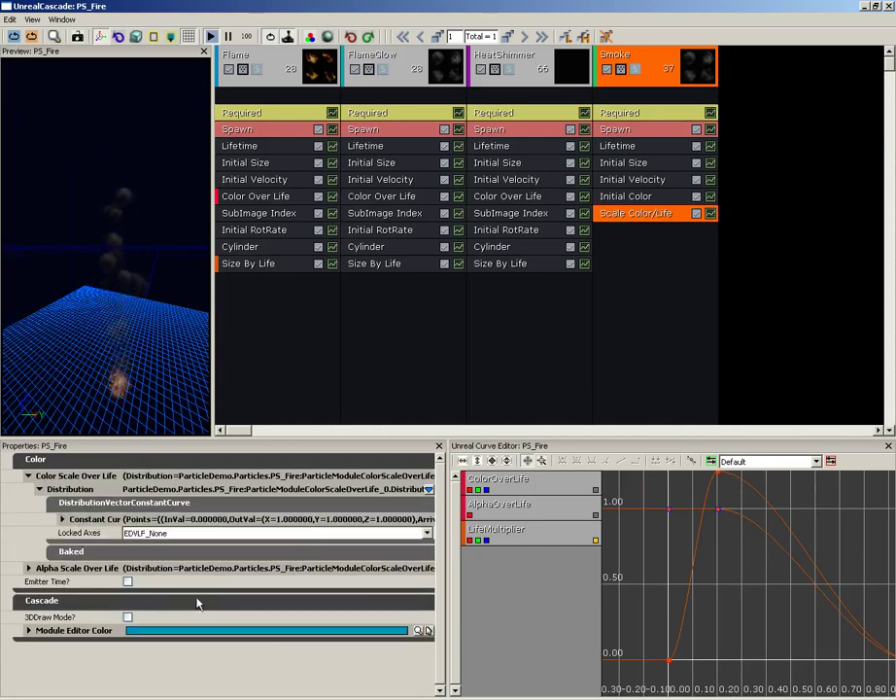
left_click(65, 520)
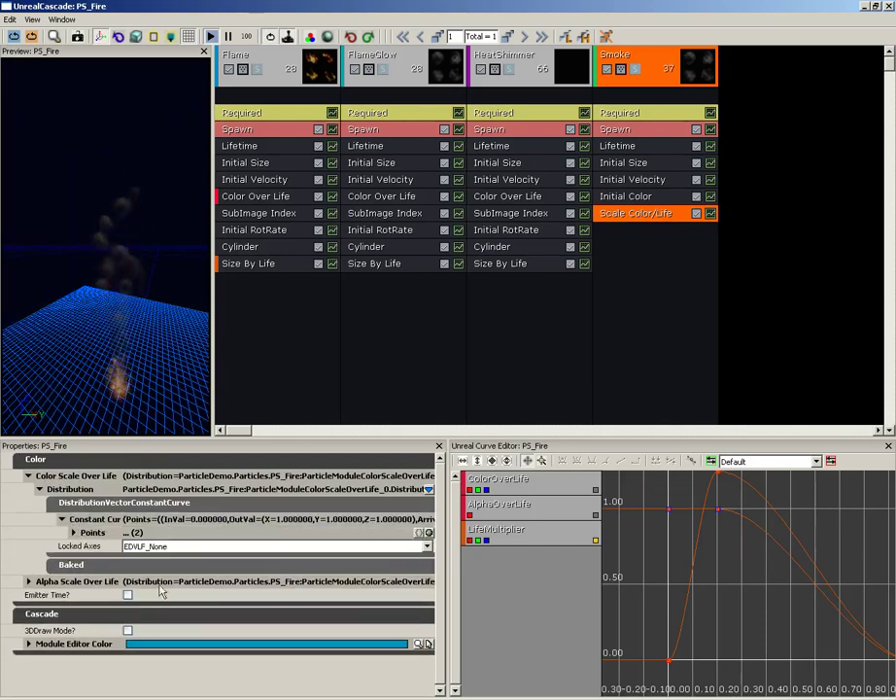
left_click(75, 533)
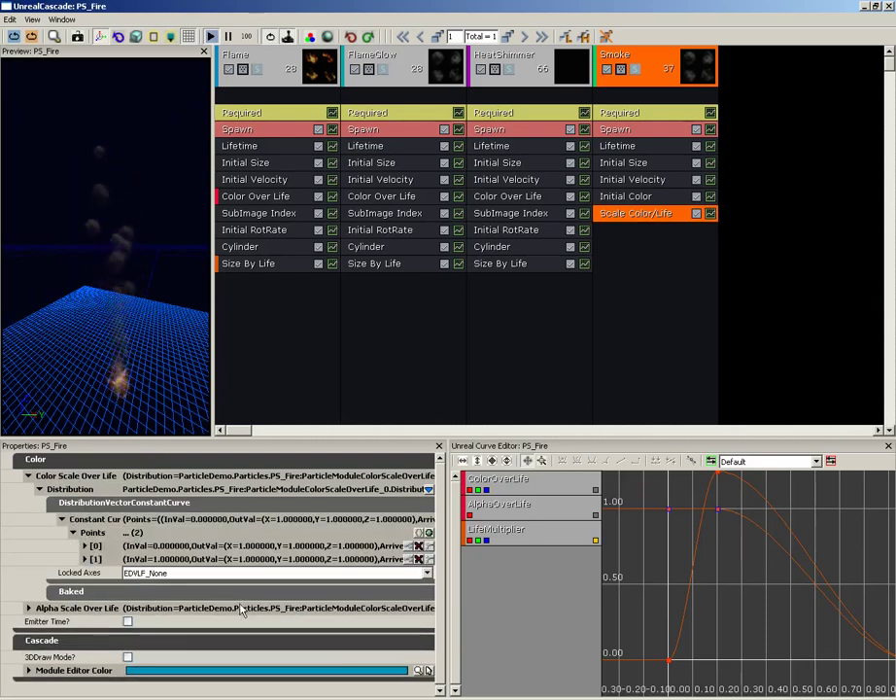
left_click(85, 547)
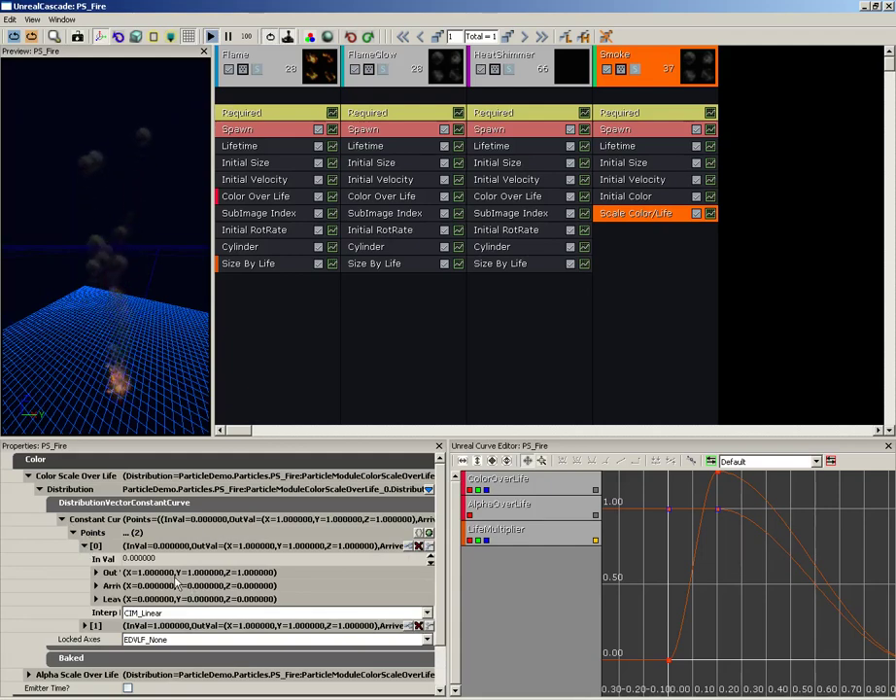
- Keep the first colour-scale point's Out Val at 1, 1, 1
left_click(97, 572)
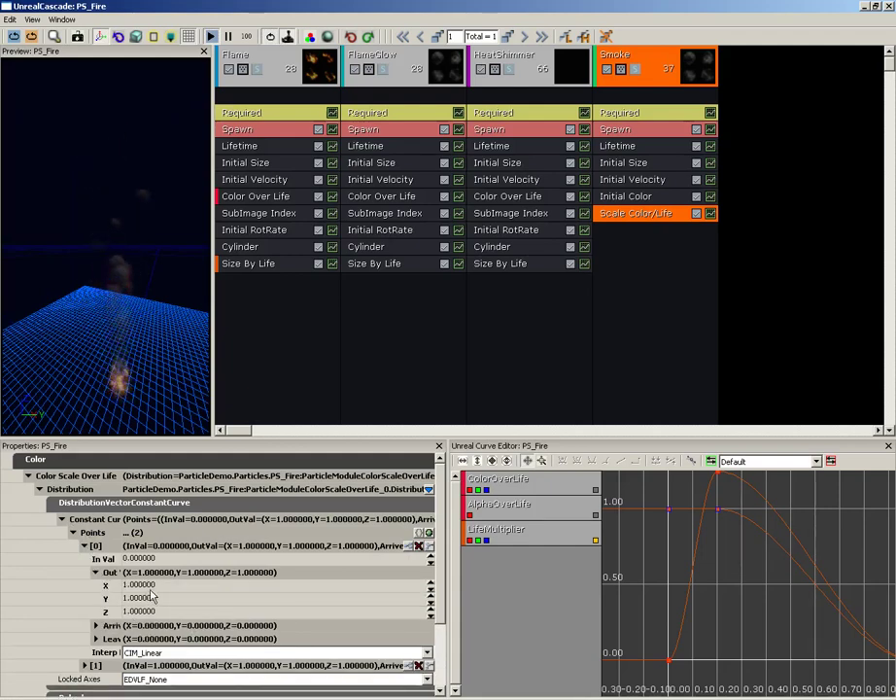
left_click(191, 587)
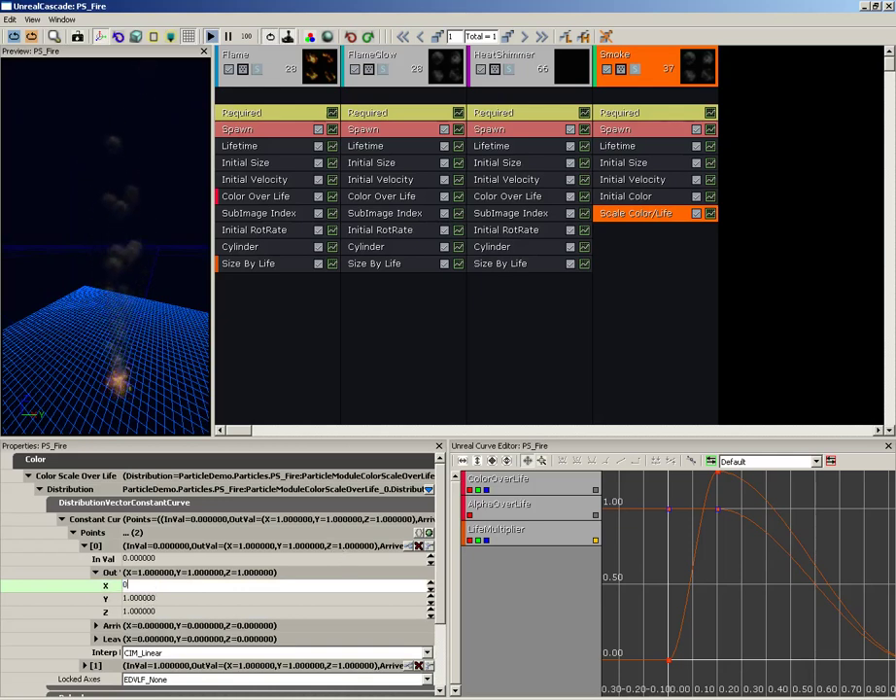
double_click(208, 583)
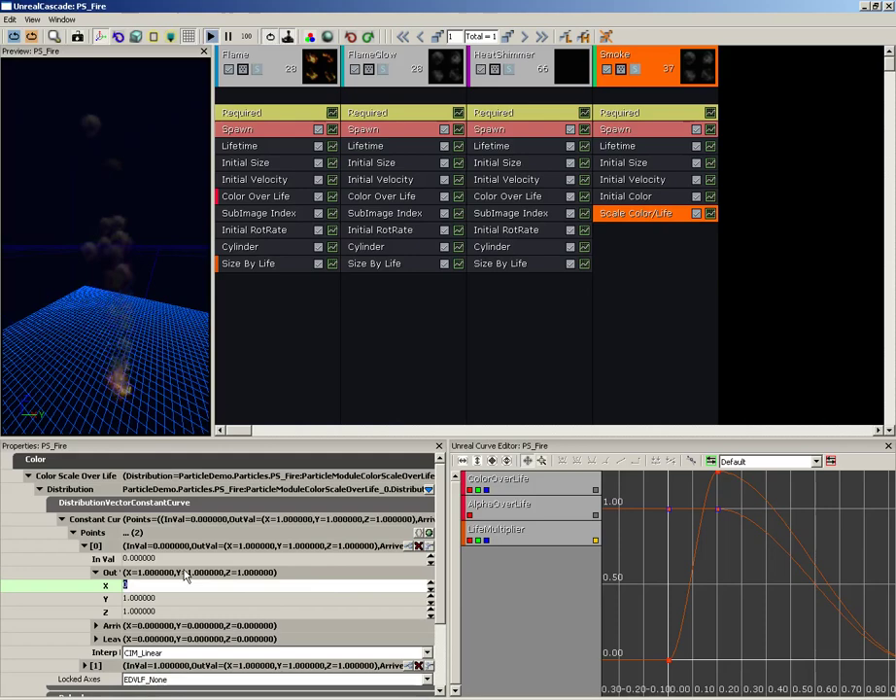
type("1")
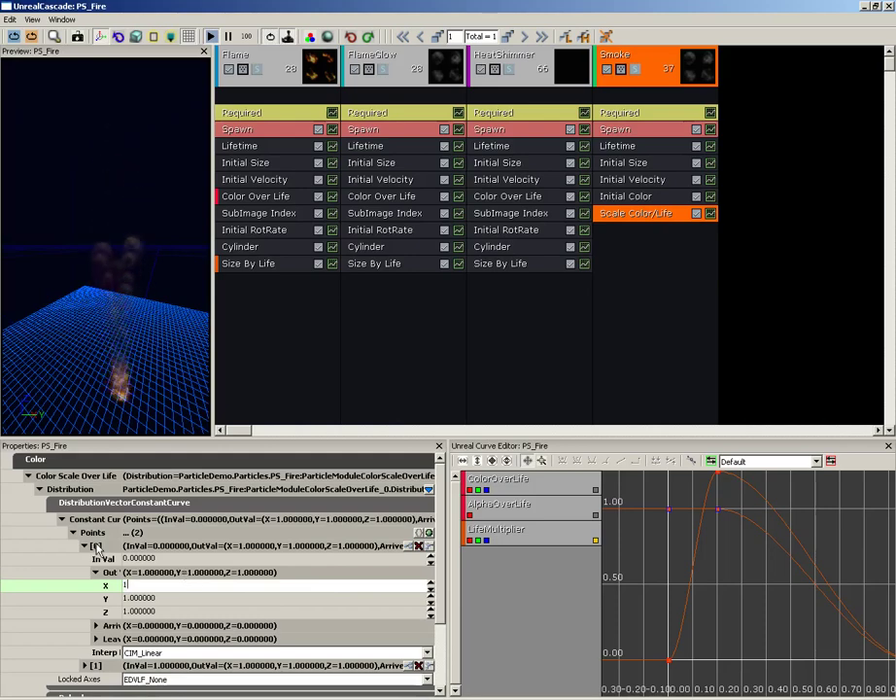
left_click(97, 546)
- Set the second point (In Val 1.0) Out Val X, Y and Z to 0
left_click(85, 559)
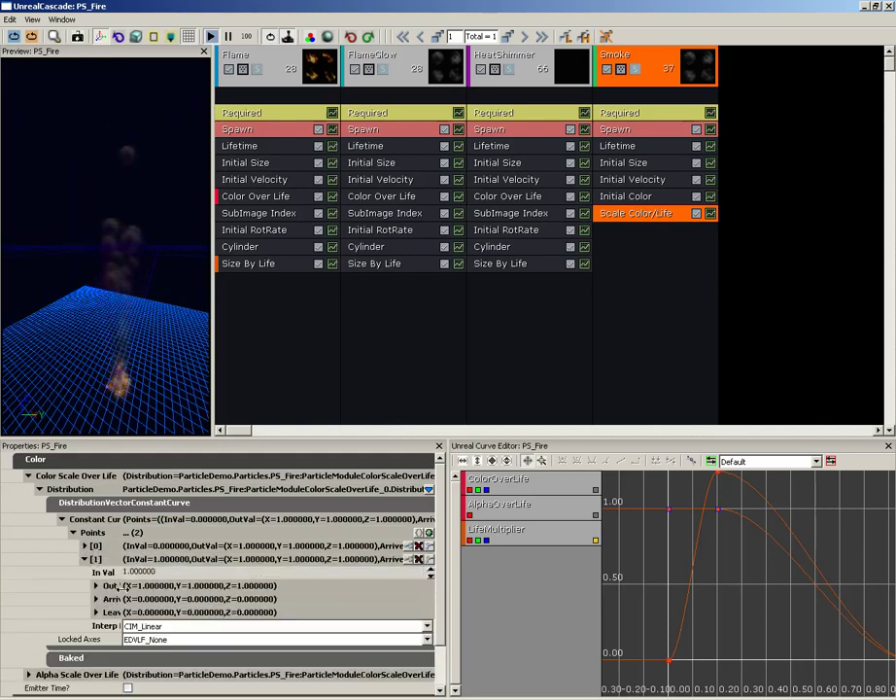
left_click(109, 573)
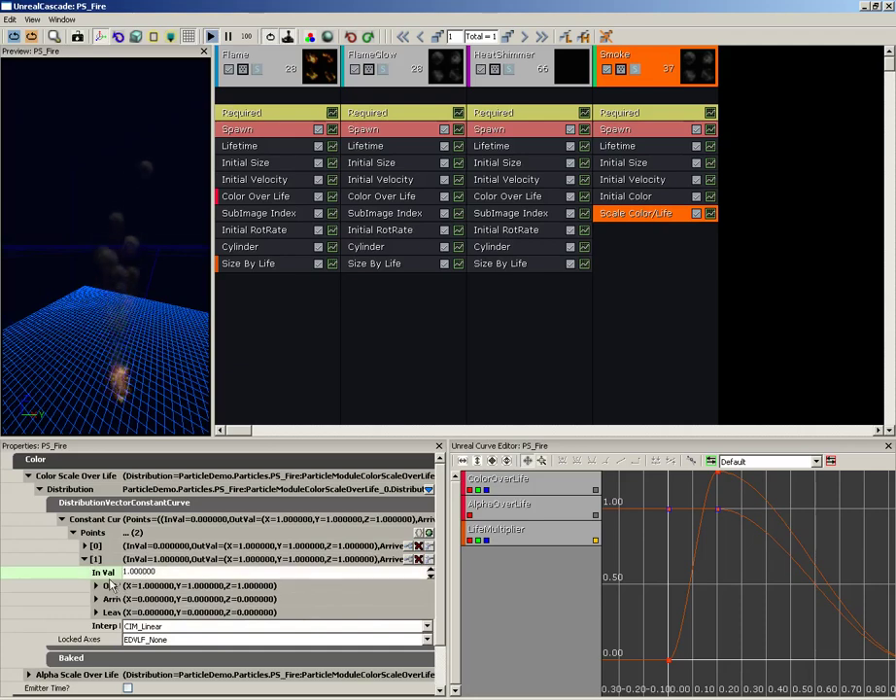
left_click(96, 585)
left_click(155, 598)
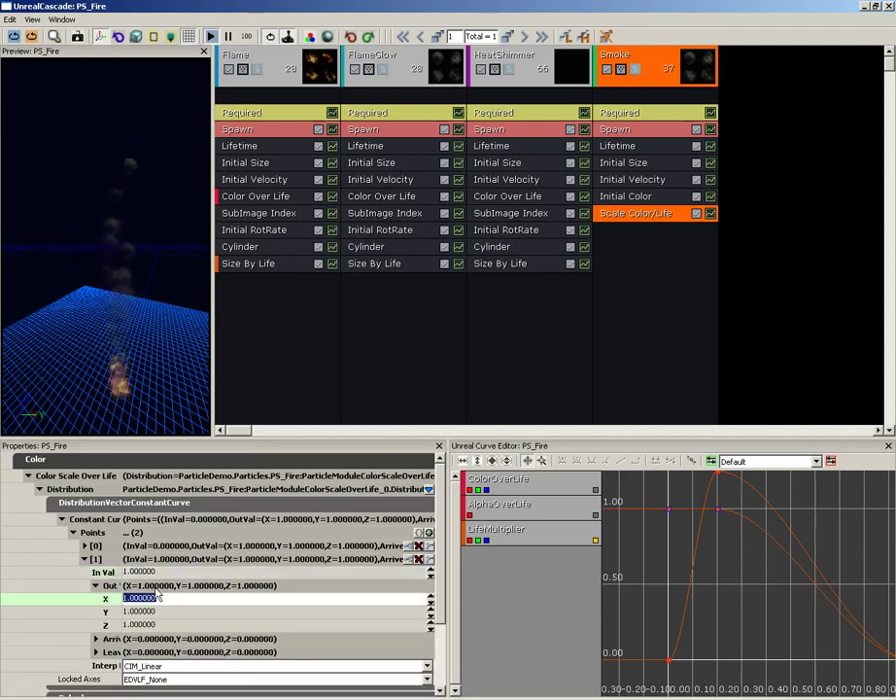
type("0")
key("Tab")
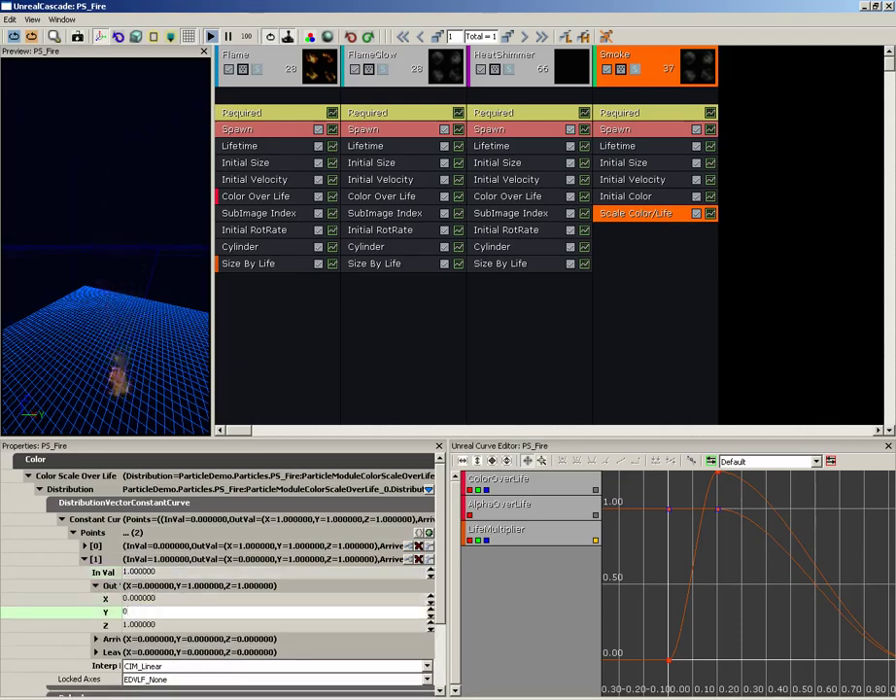
key("Tab")
type("0")
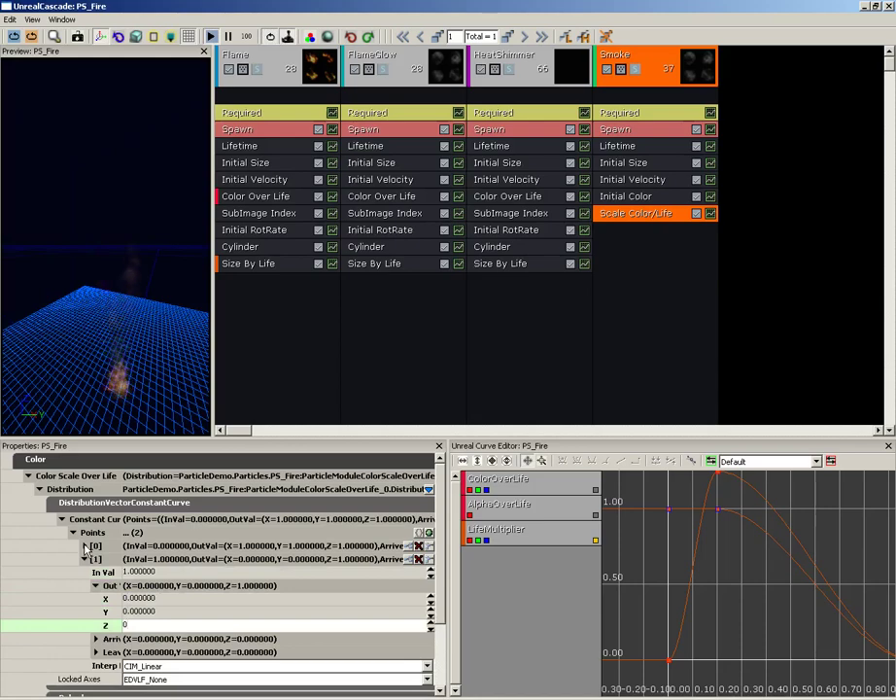
left_click_drag(122, 350, 125, 266)
left_click_drag(153, 336, 158, 343)
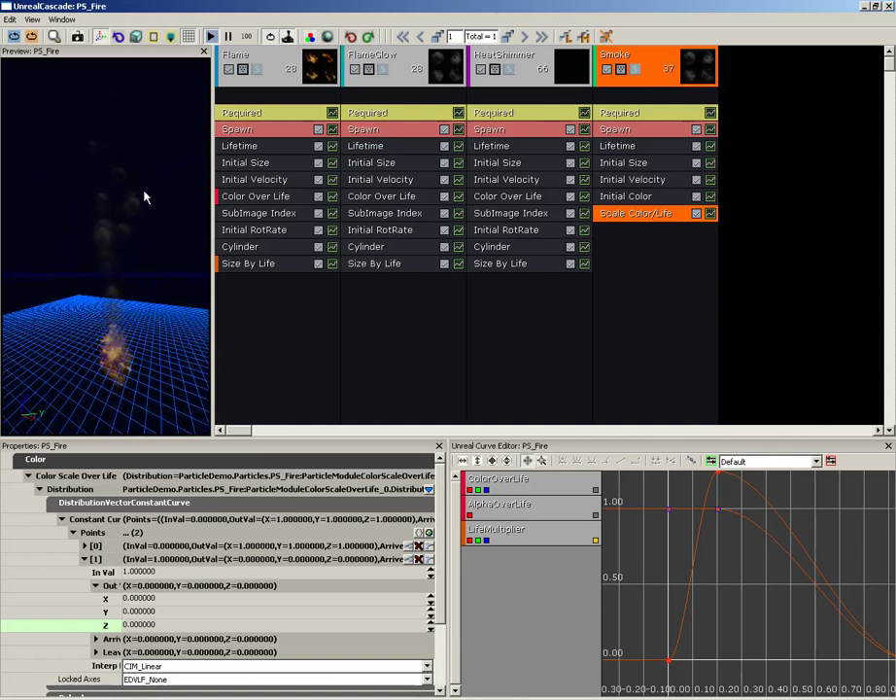
- Set the preview background to black (RGB 0,0,0), replacing an interim grey-purple
left_click_drag(144, 194, 137, 232)
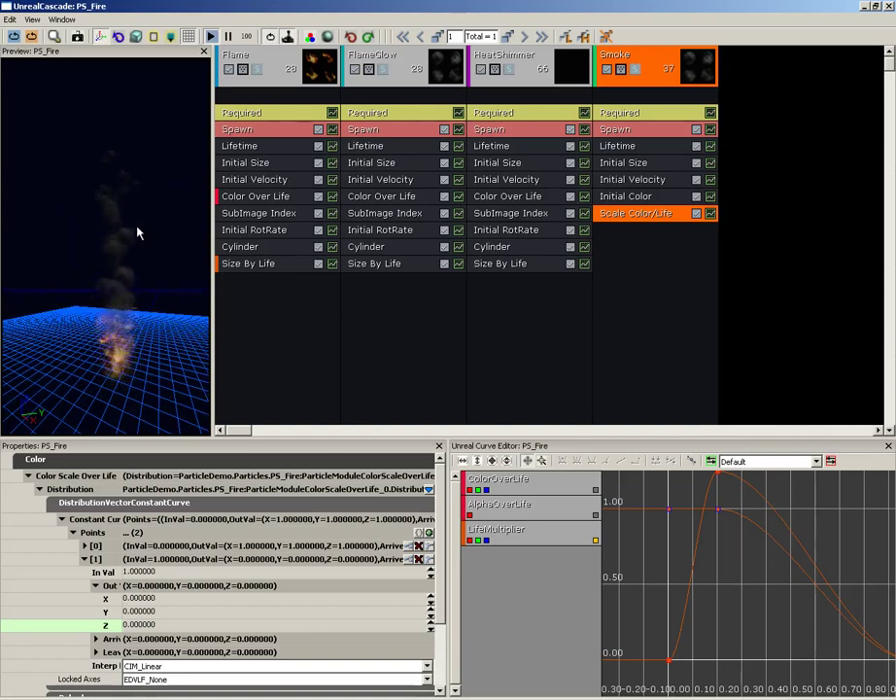
left_click(311, 37)
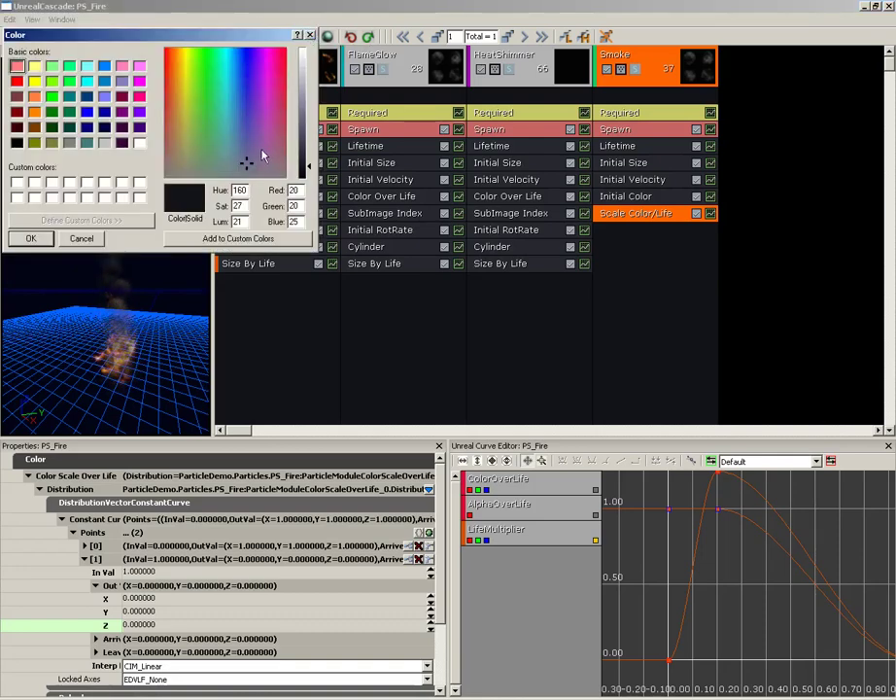
left_click(44, 239)
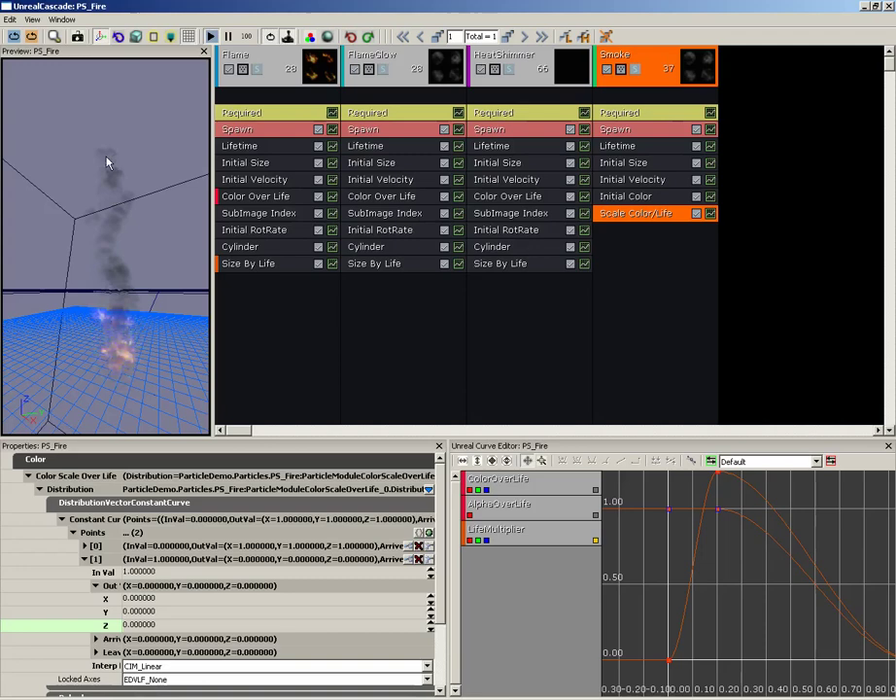
left_click(310, 36)
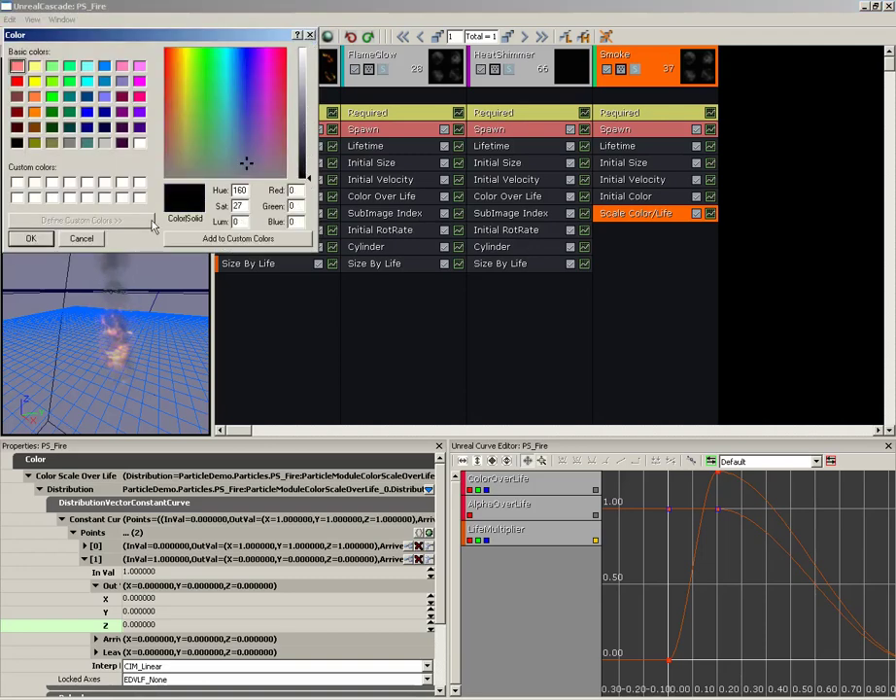
left_click(32, 241)
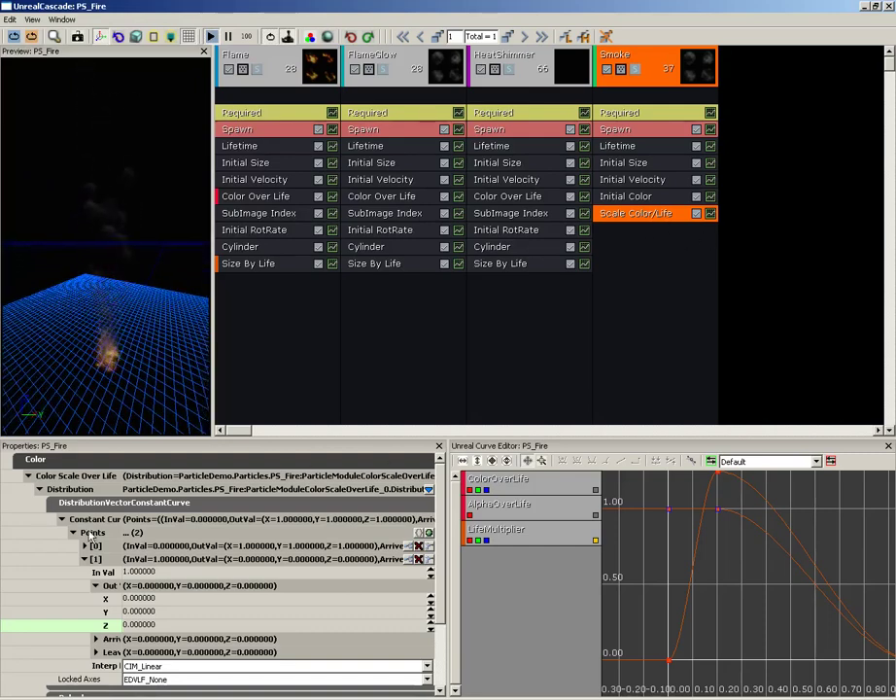
- Switch the smoke's Alpha Scale Over Life distribution to DistributionFloatConstantCurve and expand its Points list
left_click(41, 489)
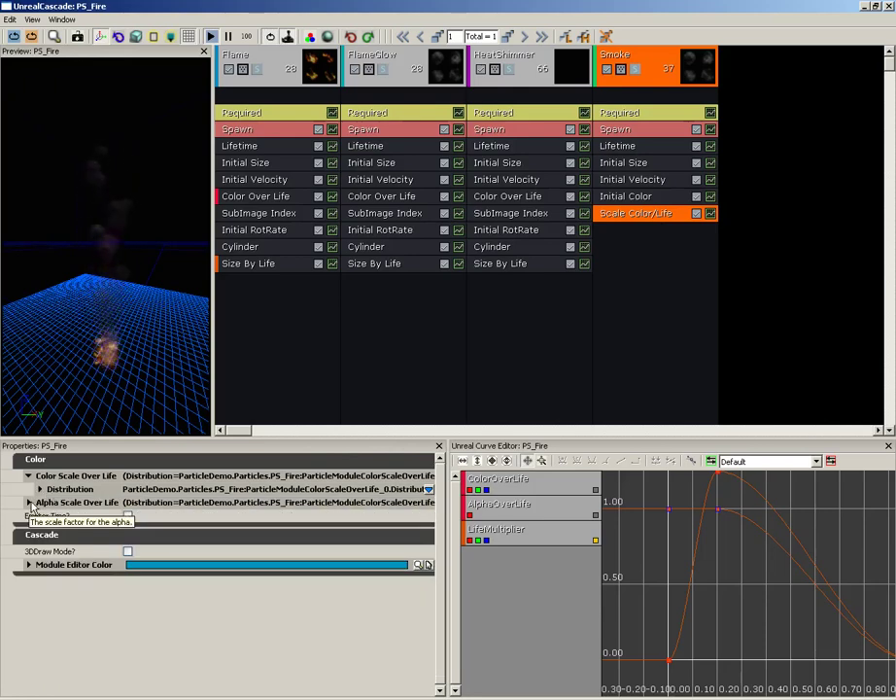
left_click(29, 502)
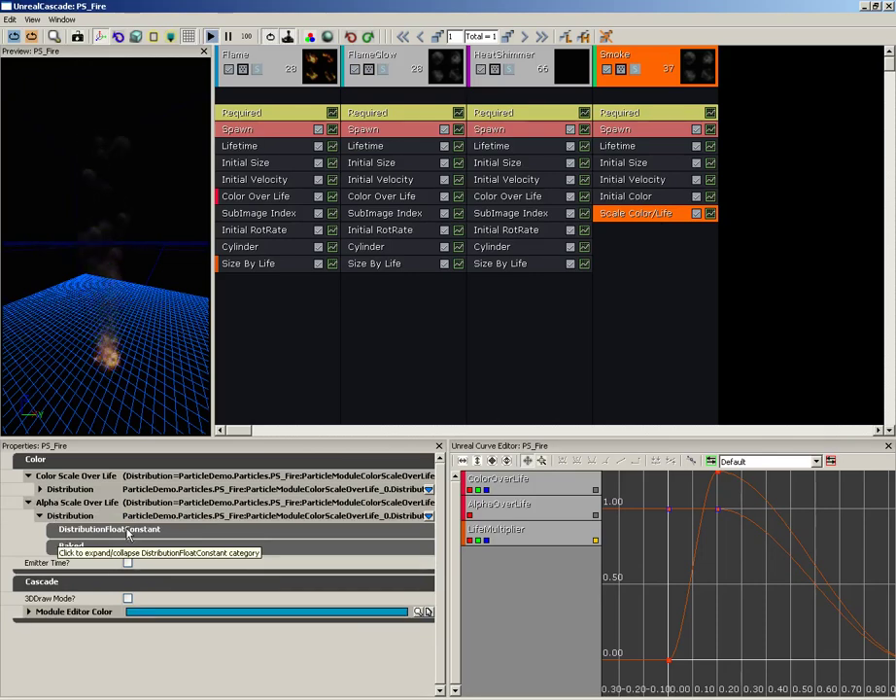
left_click(128, 530)
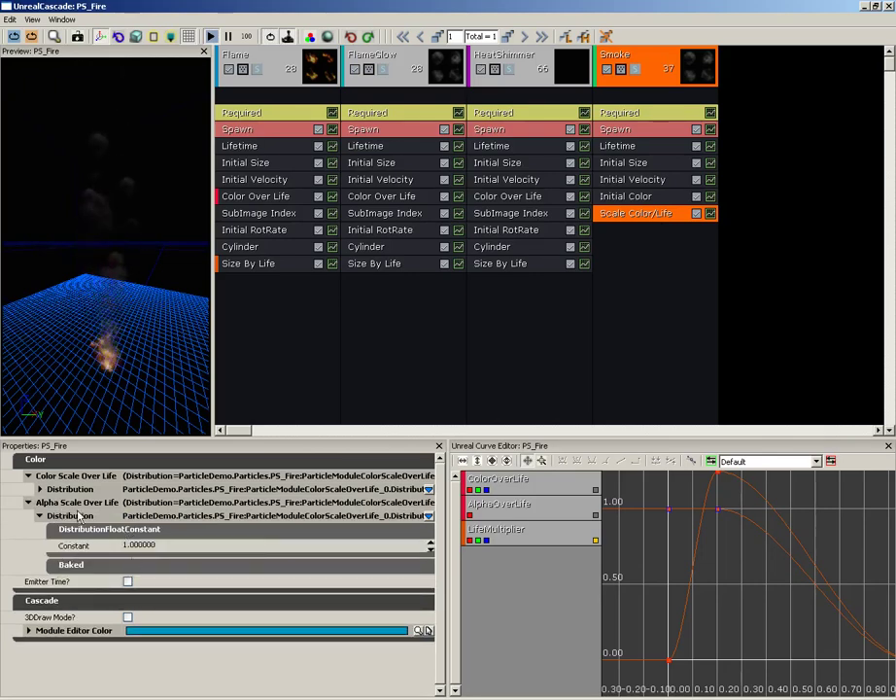
left_click(428, 516)
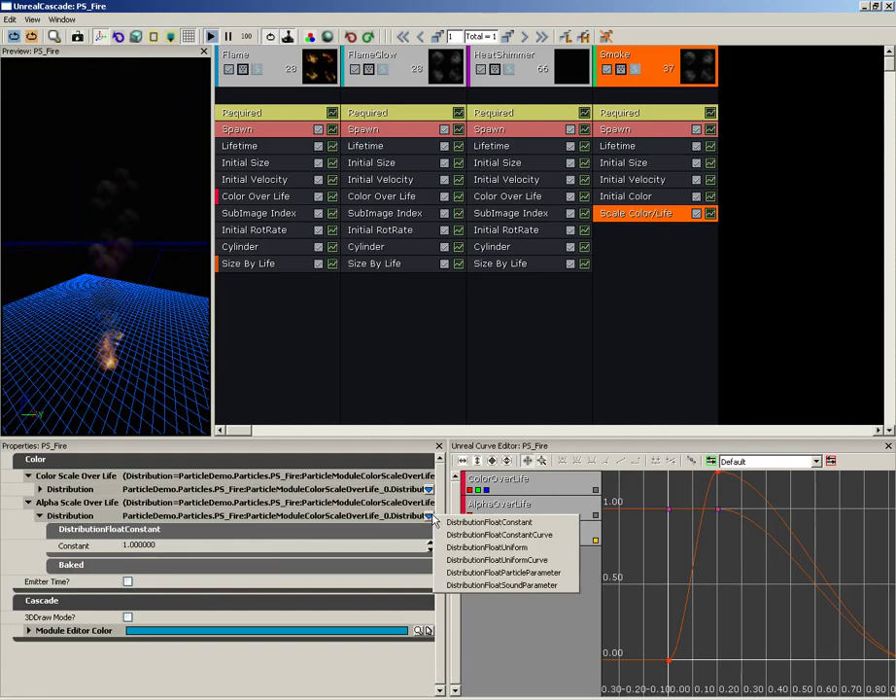
left_click(477, 535)
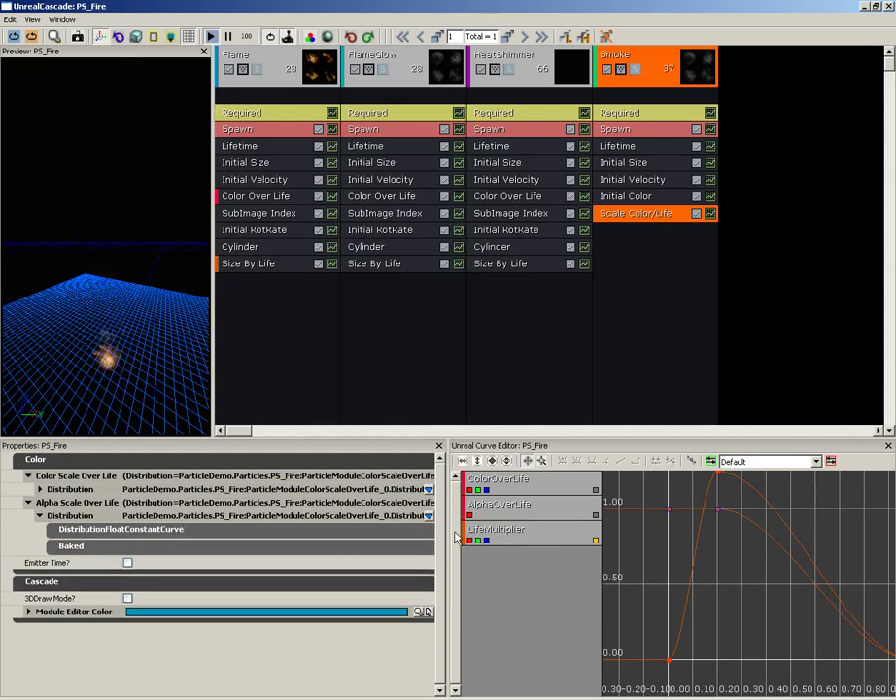
left_click(65, 526)
left_click(61, 545)
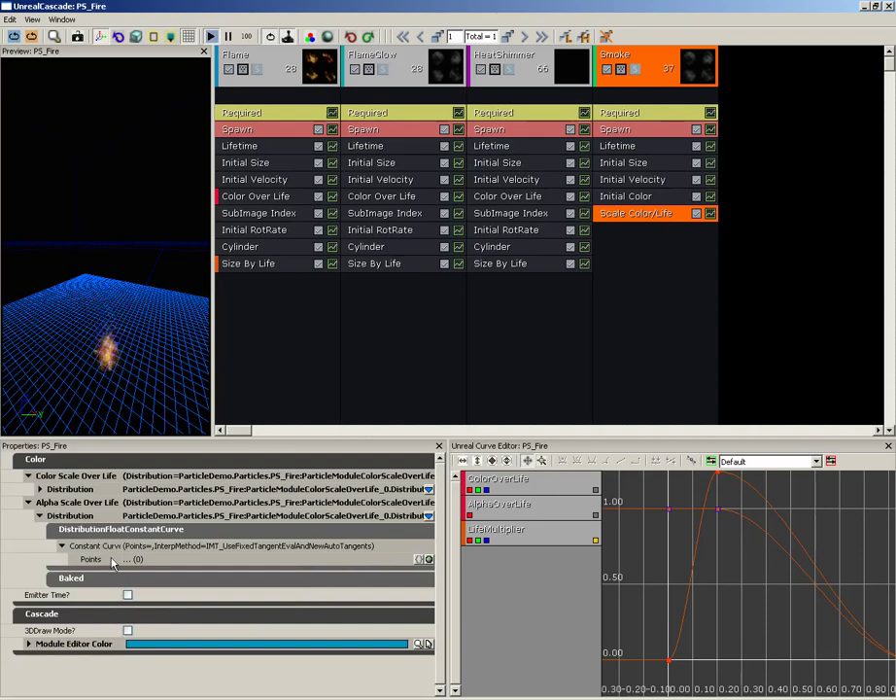
left_click_drag(120, 331, 99, 270)
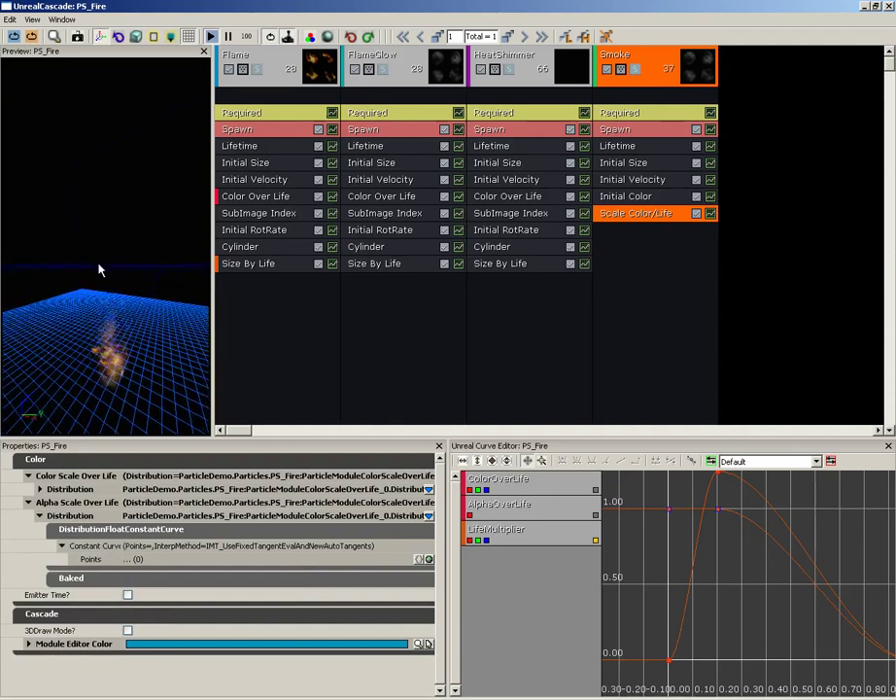
- Add two alpha curve points, with point [0] Out Val 1 and point [1] In Val 1
left_click(428, 560)
left_click(429, 559)
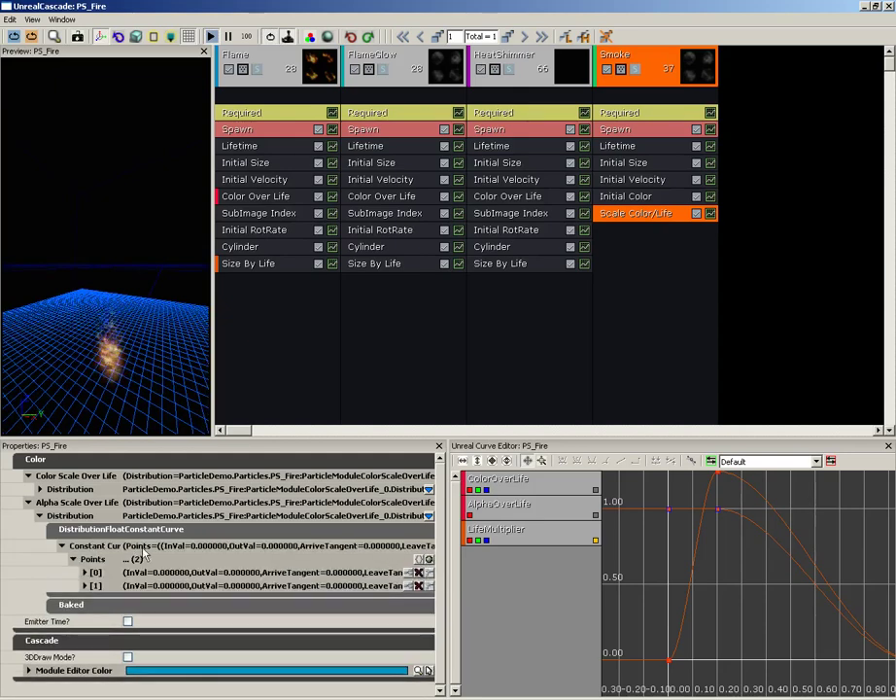
left_click(85, 573)
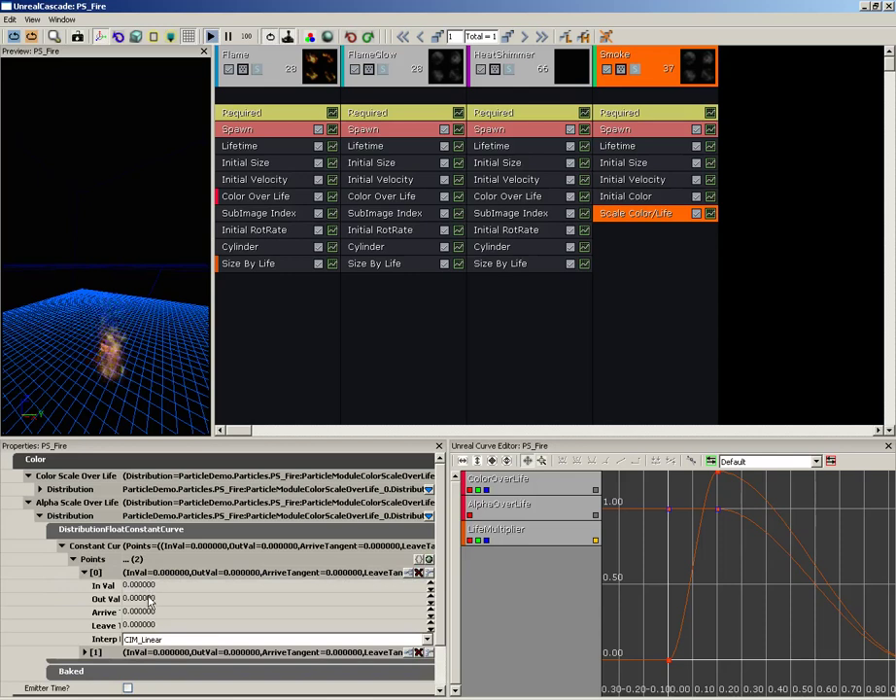
left_click(278, 597)
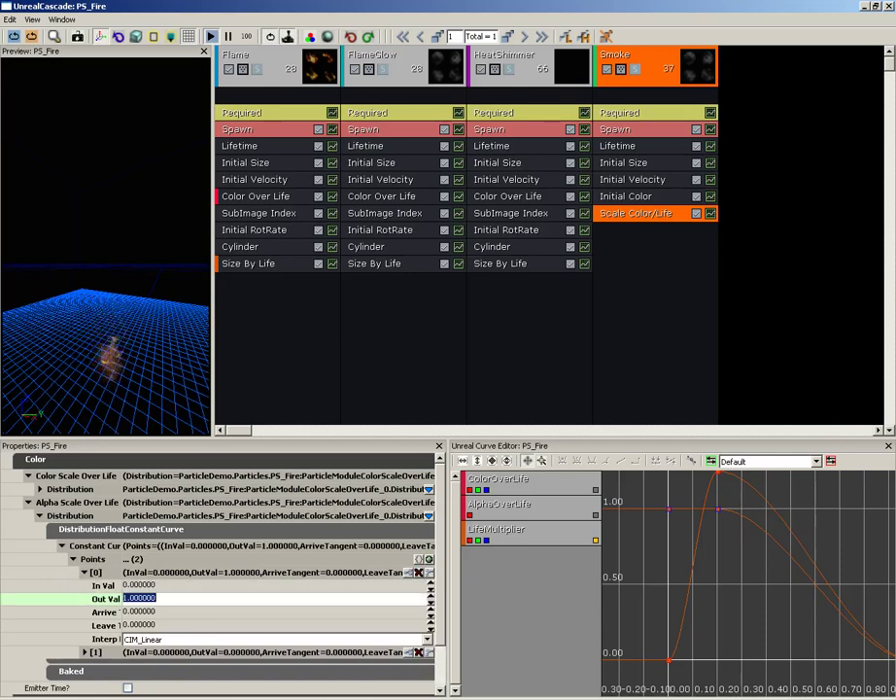
left_click(86, 574)
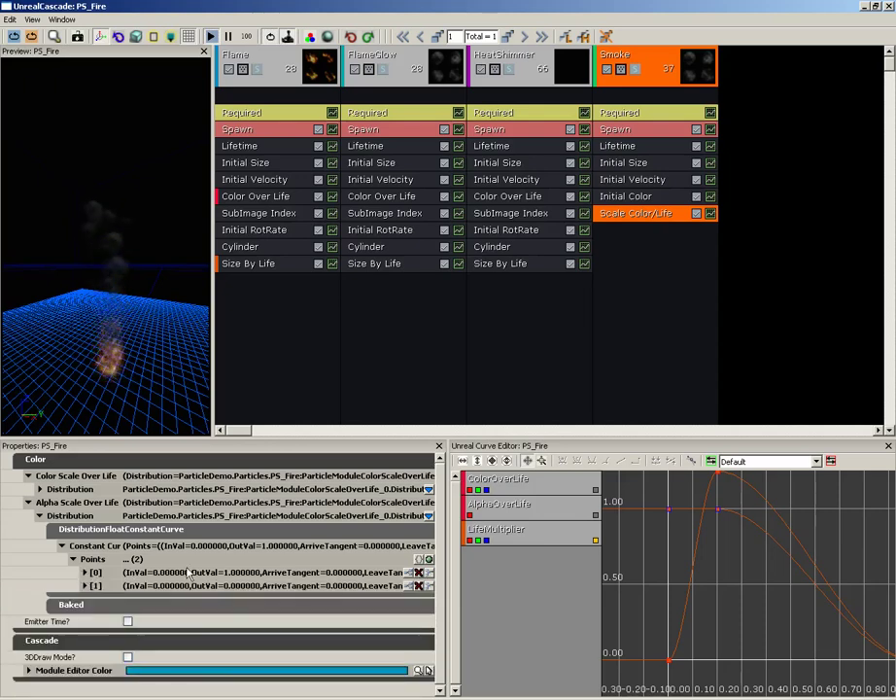
left_click(85, 587)
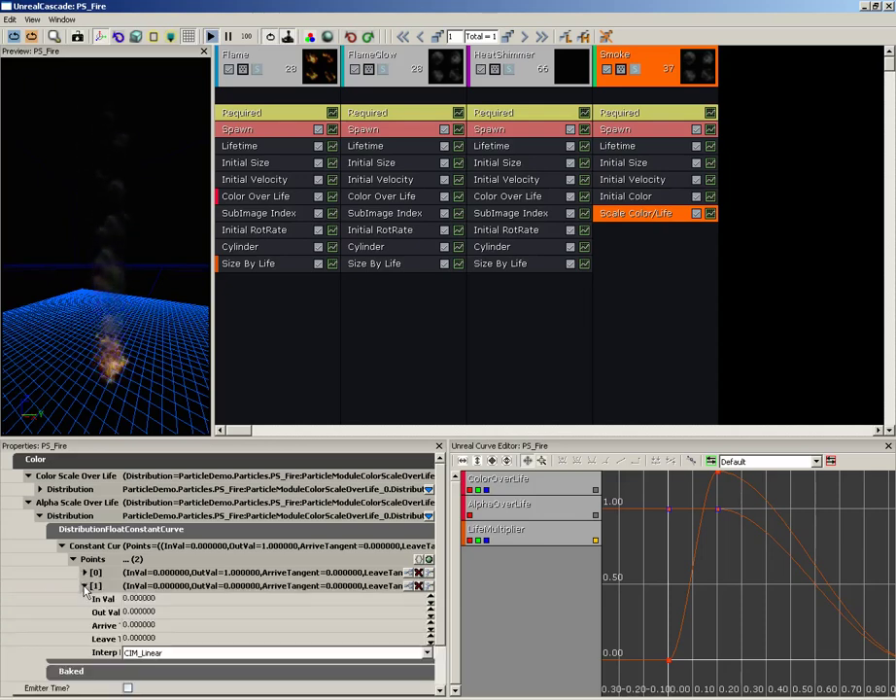
left_click(146, 598)
type("1")
key("Return")
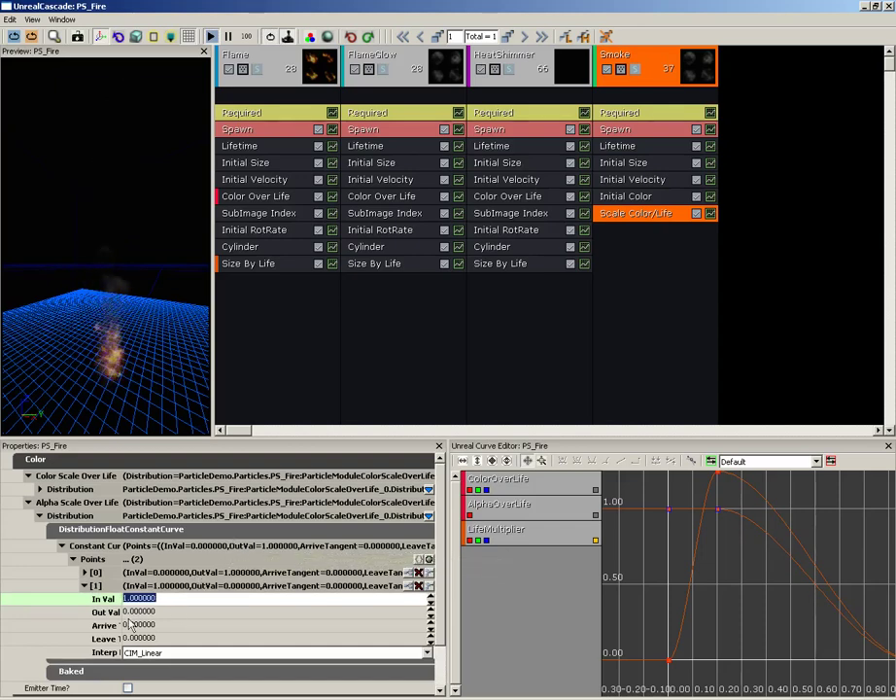
left_click_drag(146, 380, 140, 294)
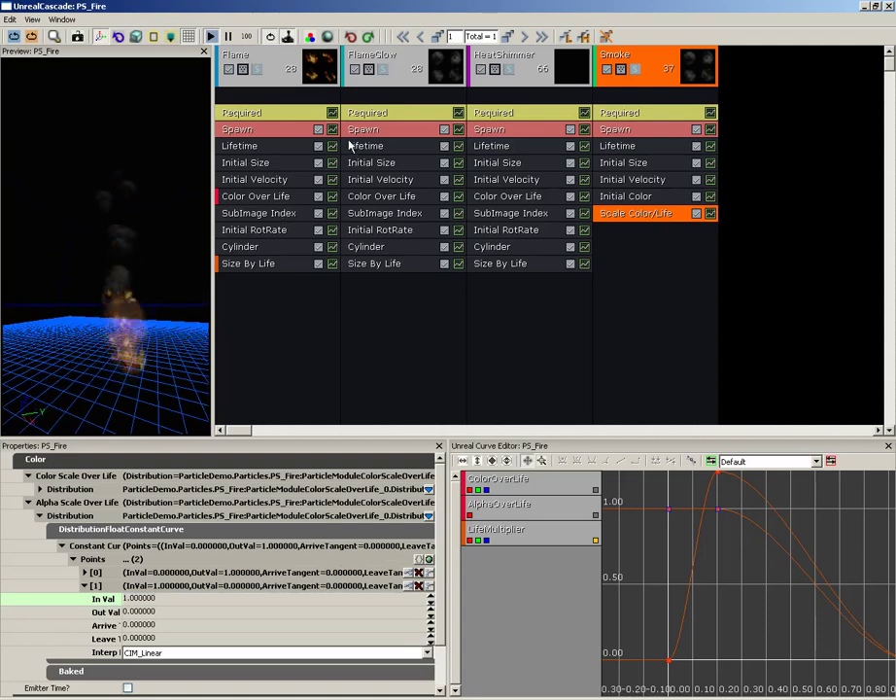
- Set the particle preview background colour to black
left_click(310, 37)
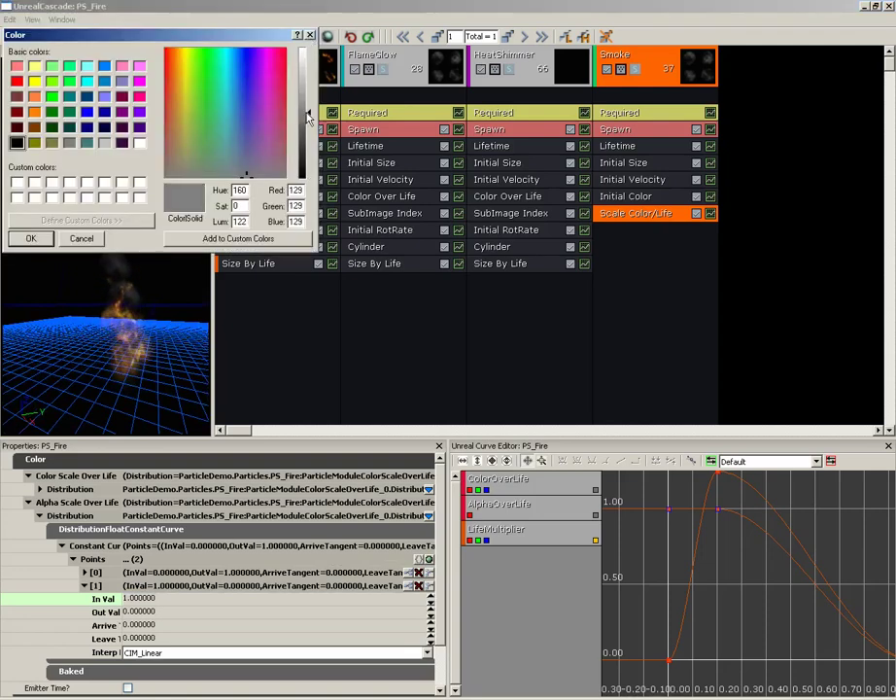
left_click(30, 238)
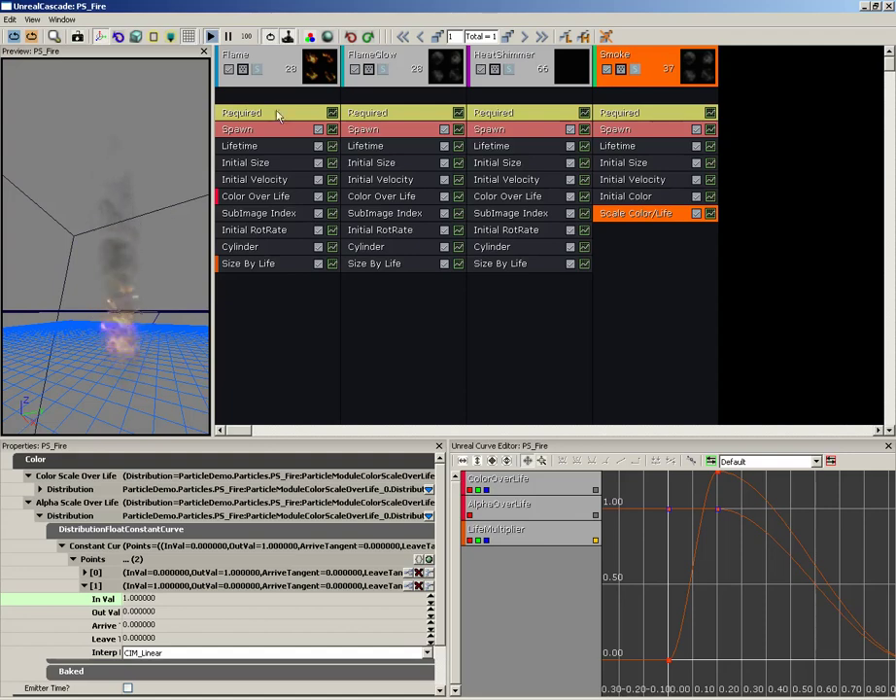
left_click(312, 38)
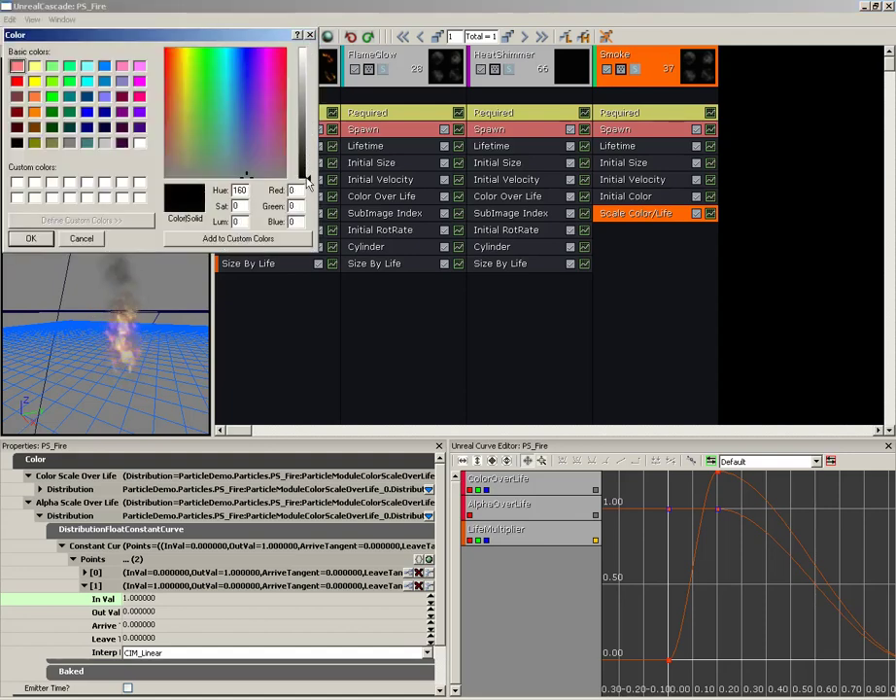
left_click(48, 239)
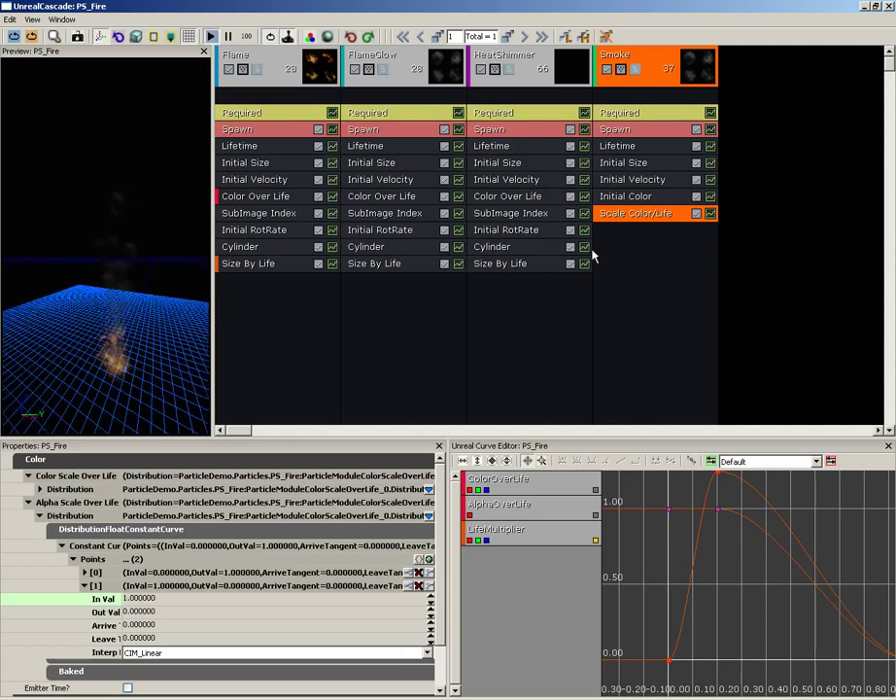
- Add a Size By Life module to Smoke and expand its Life Multiplier curve's two points
right_click(616, 245)
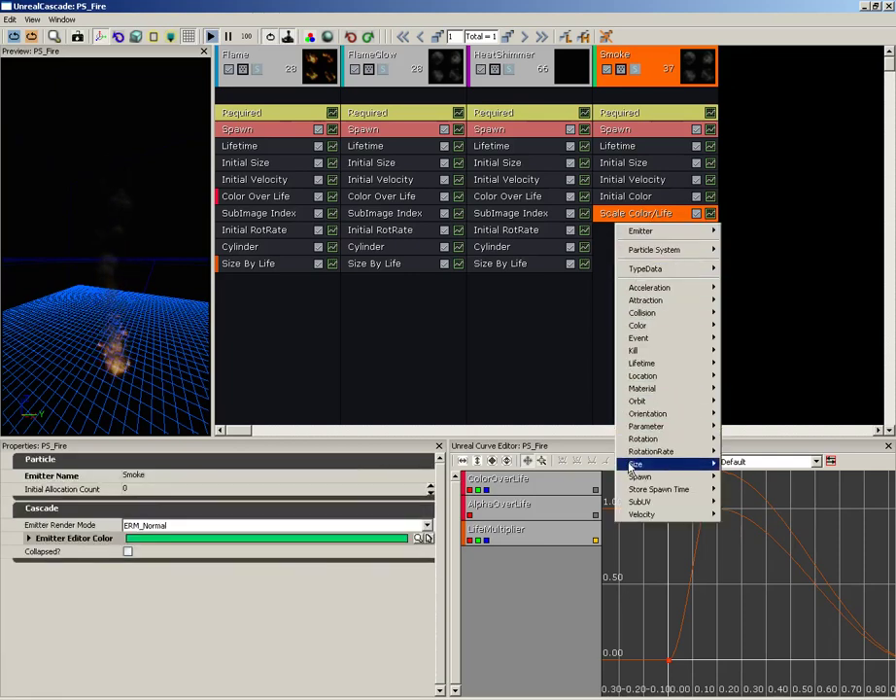
mouse_move(632, 467)
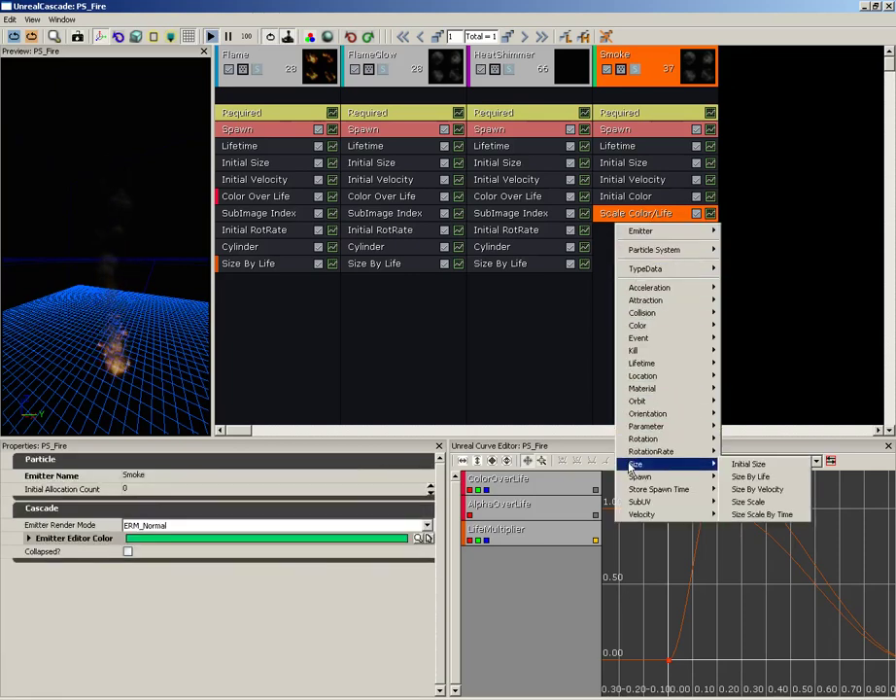
left_click(762, 477)
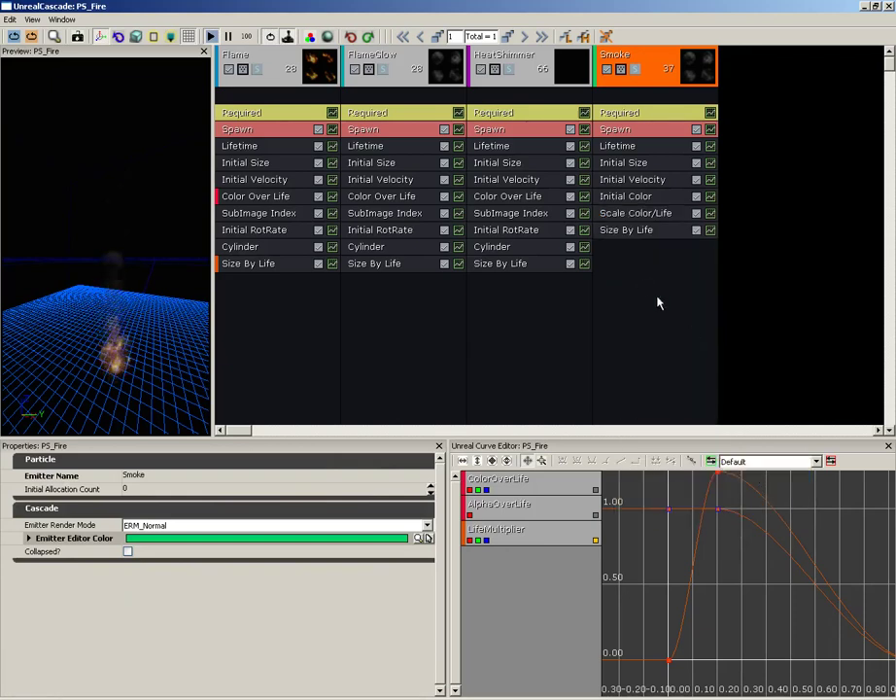
left_click(616, 238)
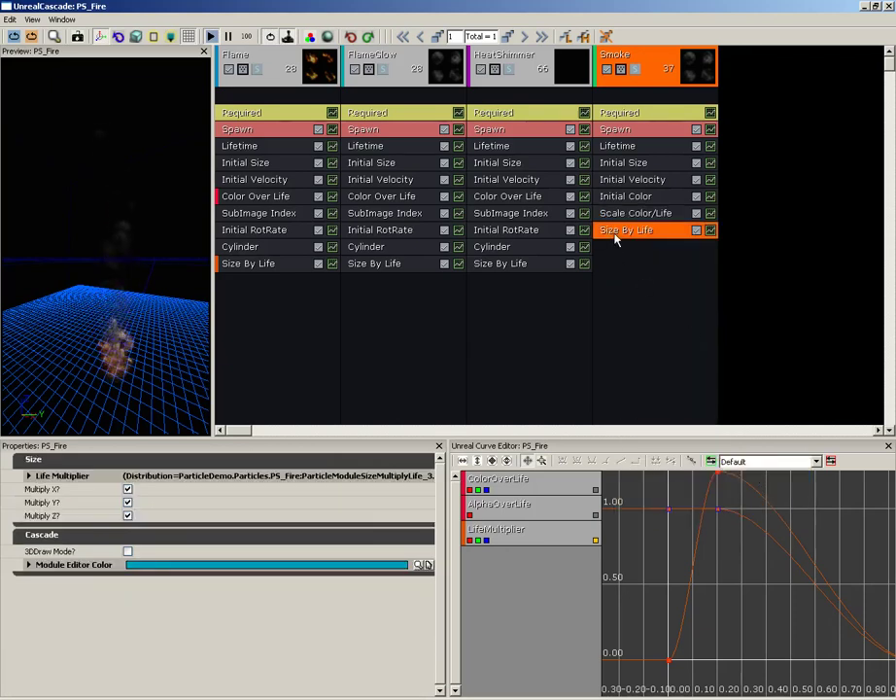
double_click(48, 478)
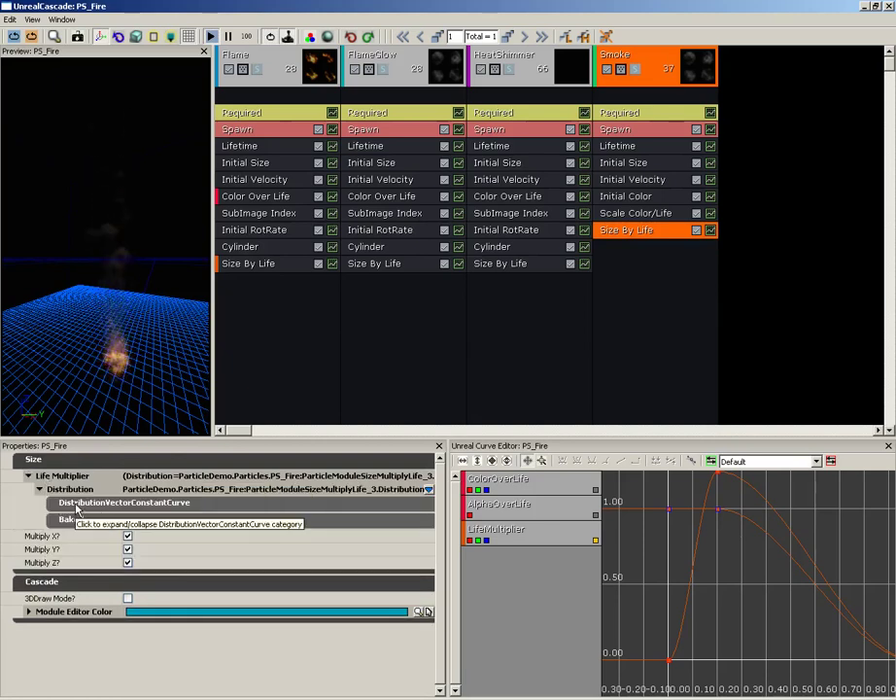
left_click(74, 507)
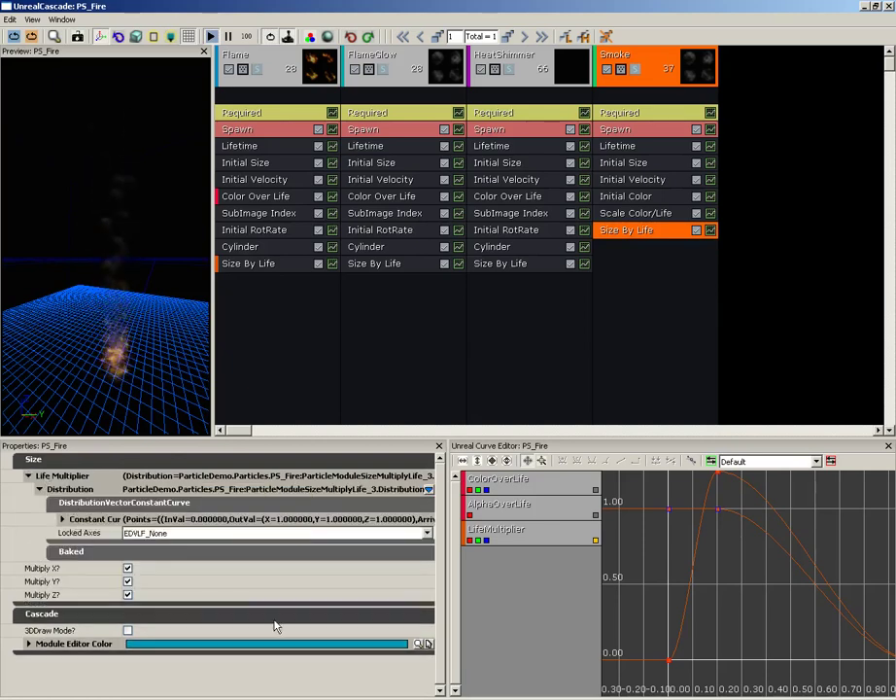
double_click(92, 520)
double_click(96, 534)
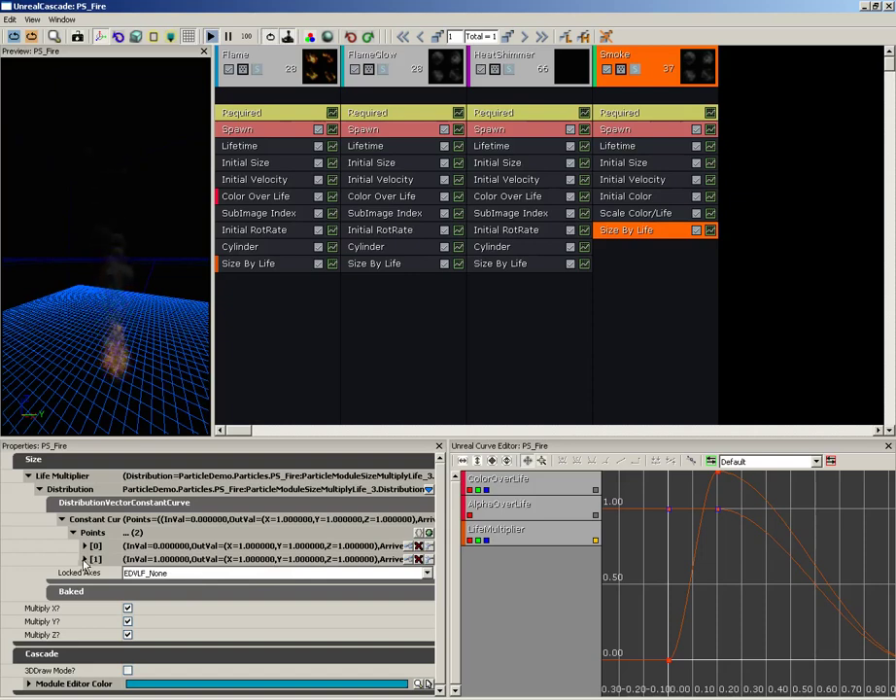
- Set size curve point [0]'s Out X to 0
left_click(86, 560)
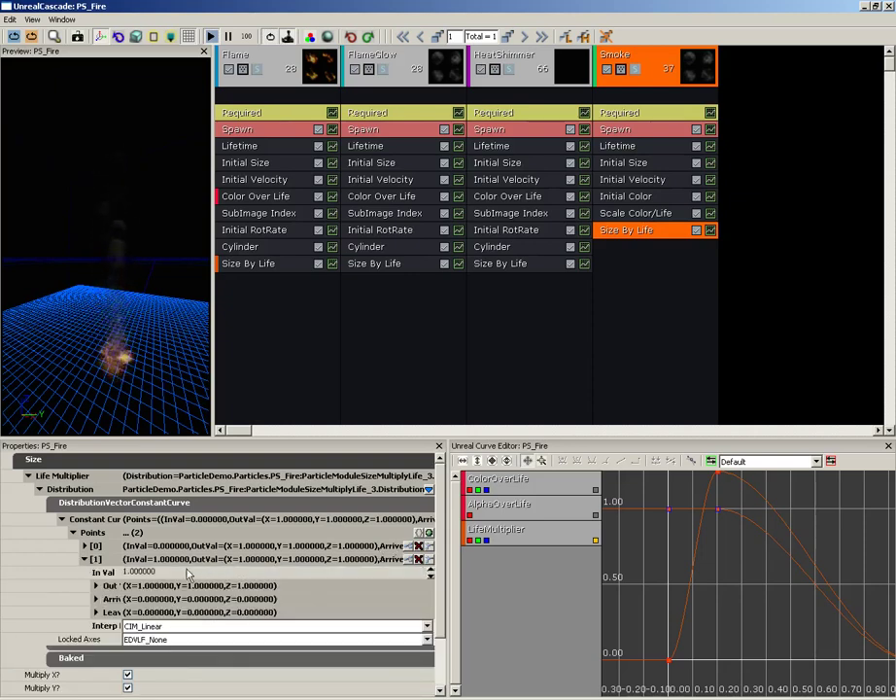
left_click(85, 546)
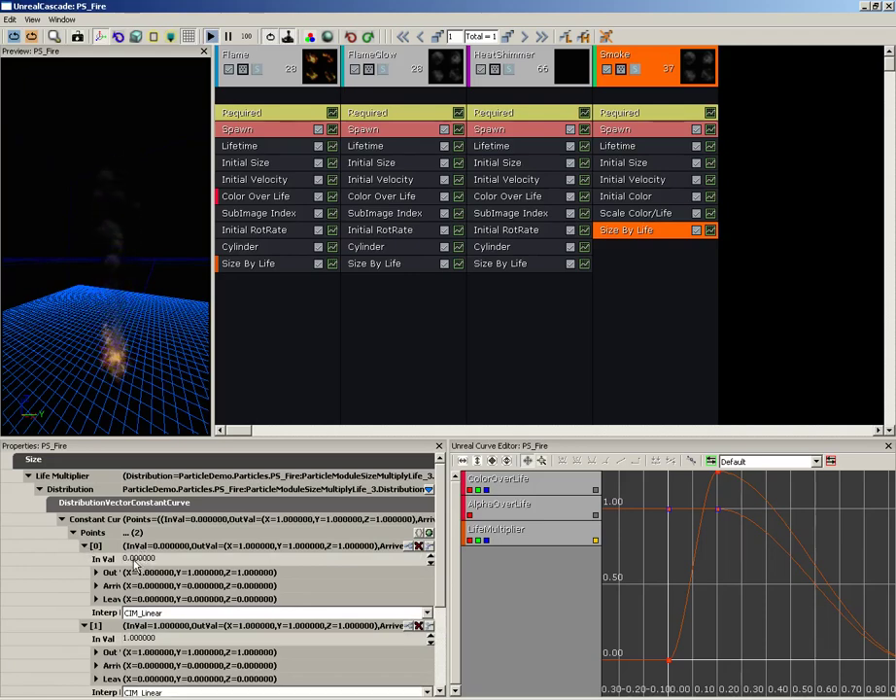
left_click(177, 560)
left_click(110, 572)
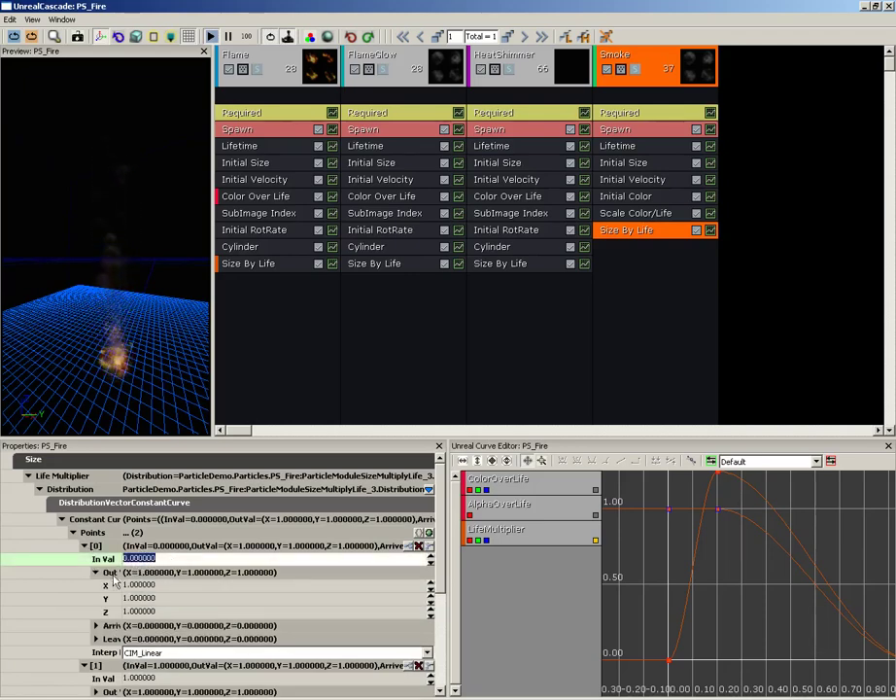
left_click(205, 585)
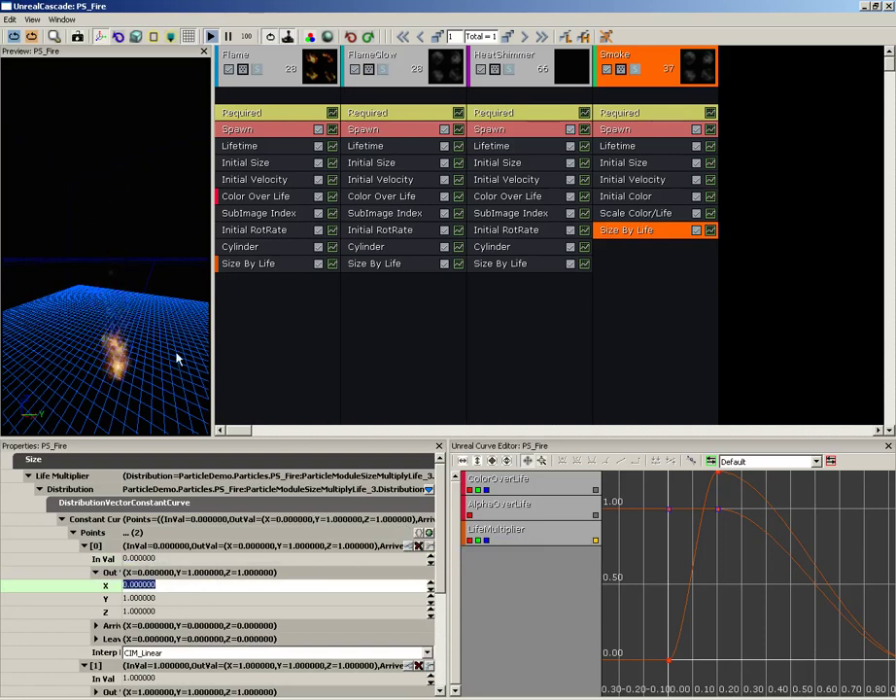
left_click(98, 573)
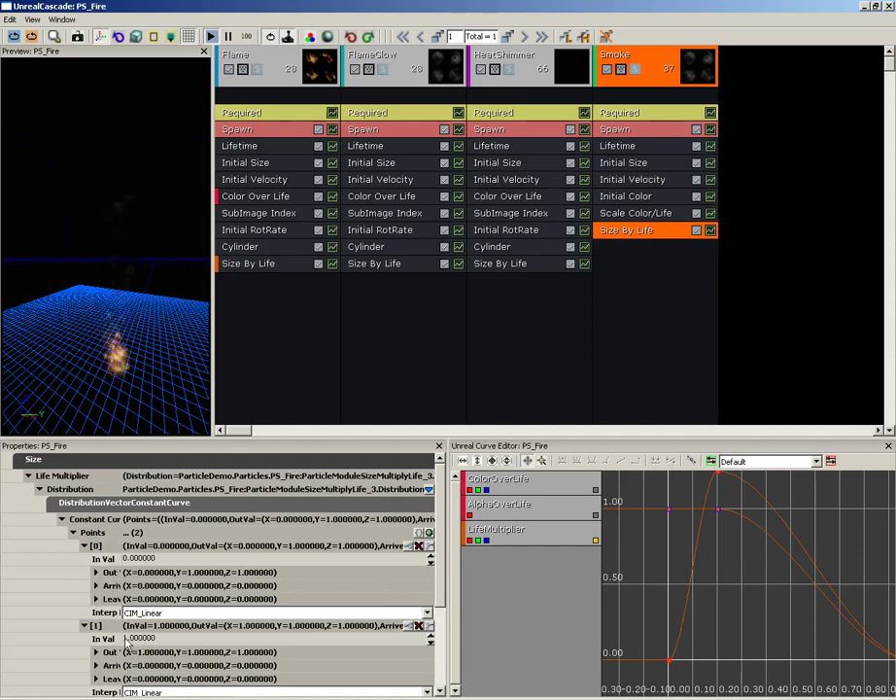
- Set size curve point [1] to In Val 0.33 with Out X 2.5
scroll(442, 549, "down", 3)
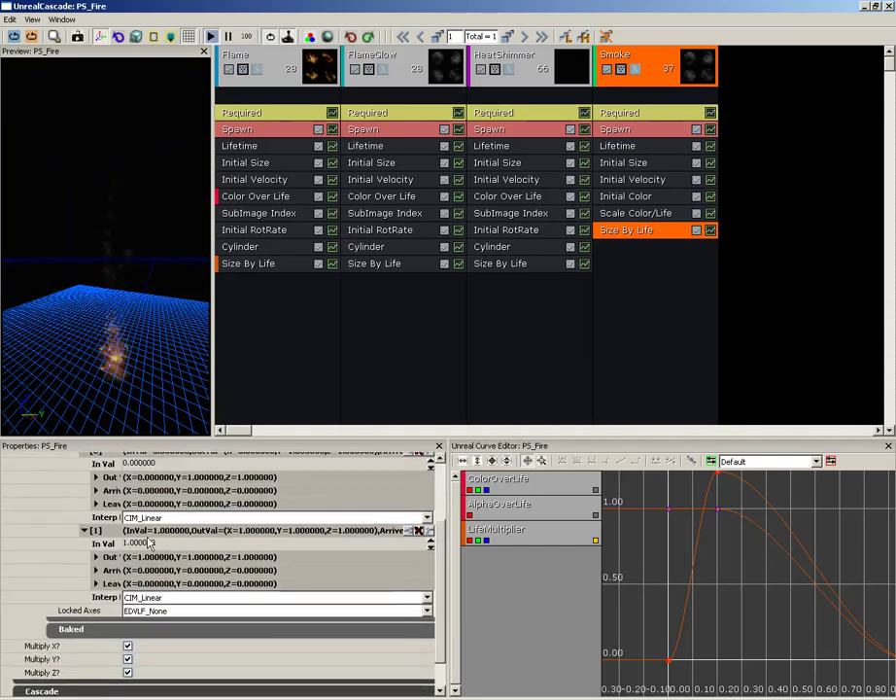
left_click(149, 544)
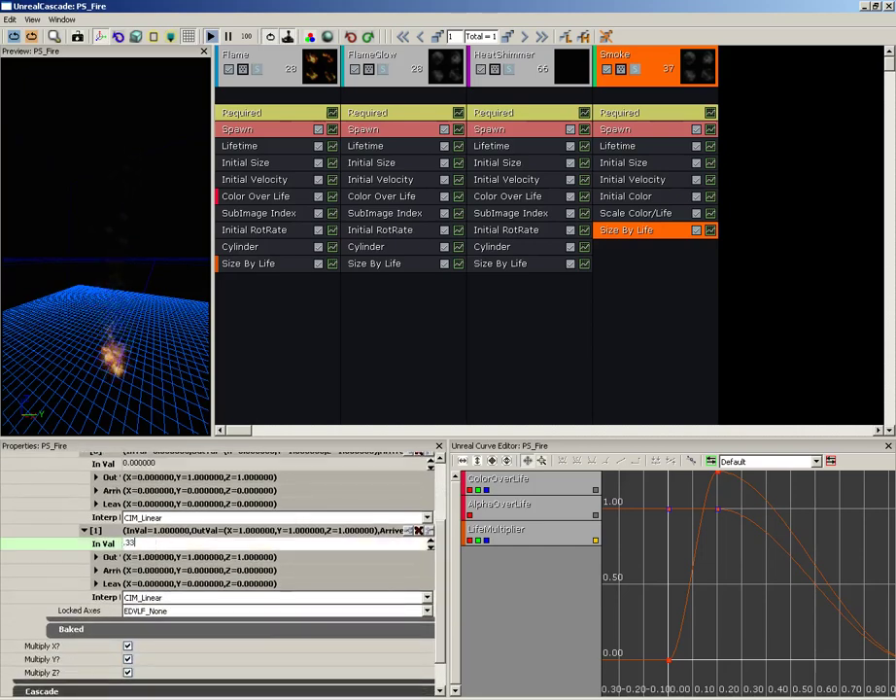
left_click(97, 558)
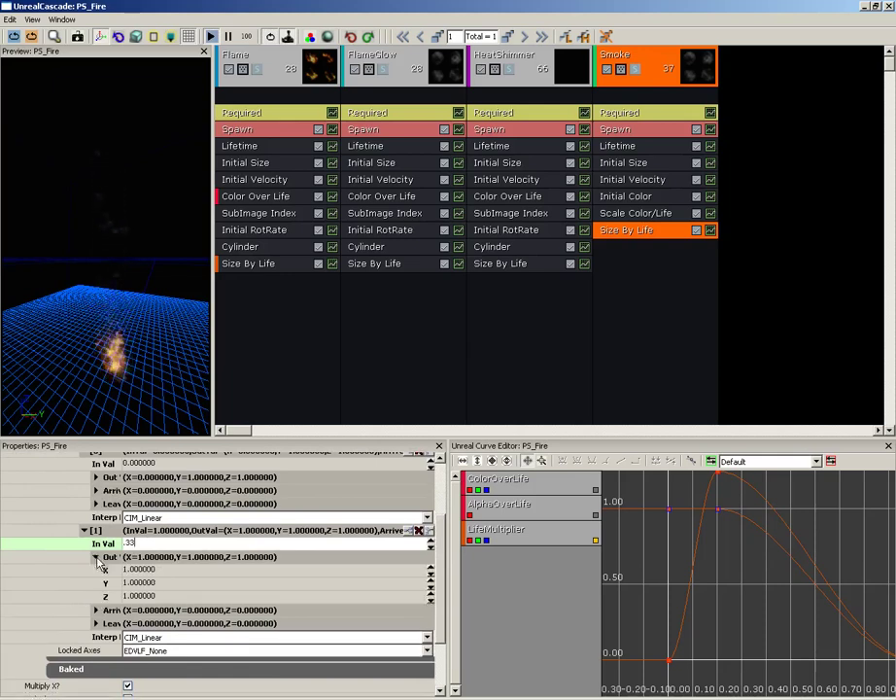
left_click(150, 568)
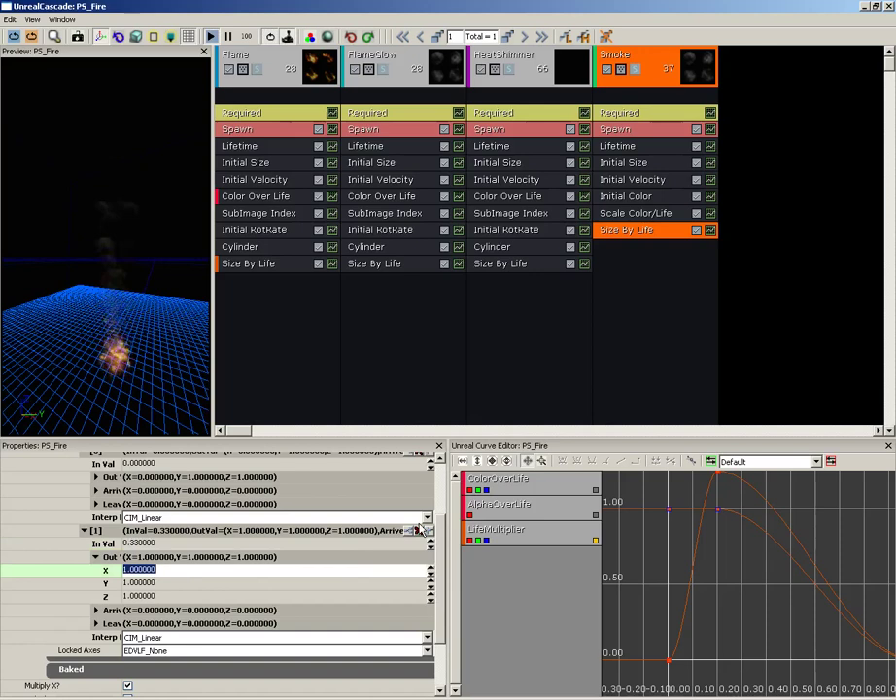
type("2.5")
key("Return")
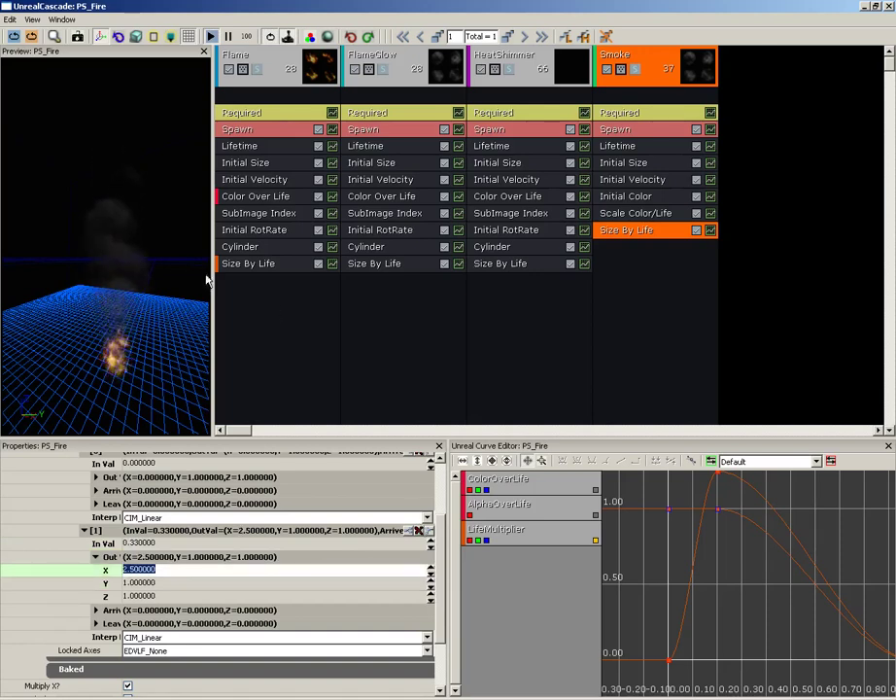
left_click_drag(172, 279, 144, 245)
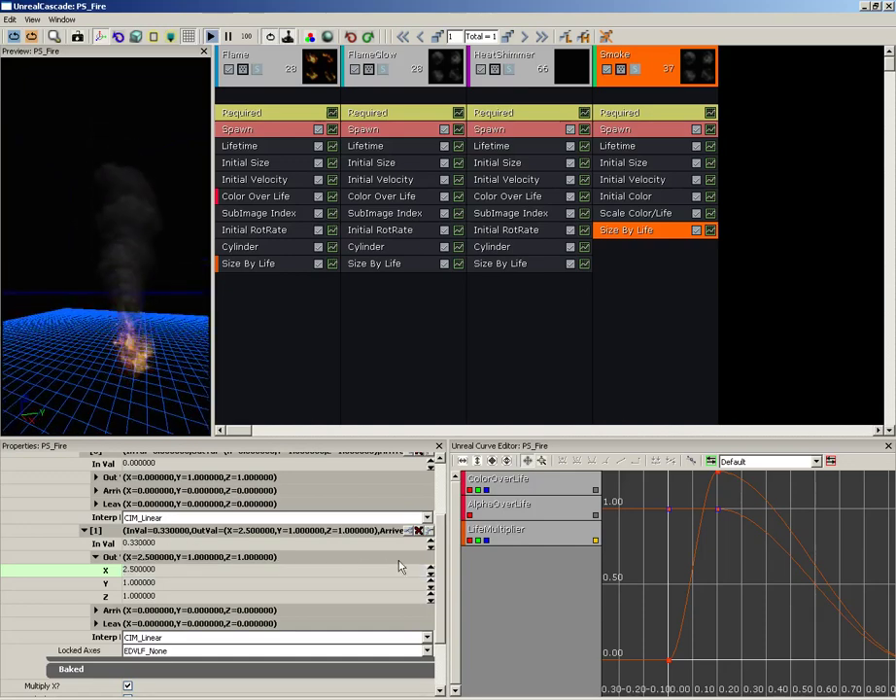
- Add size curve point [2] at In Val 1 with Out X 8
left_click_drag(440, 559, 441, 518)
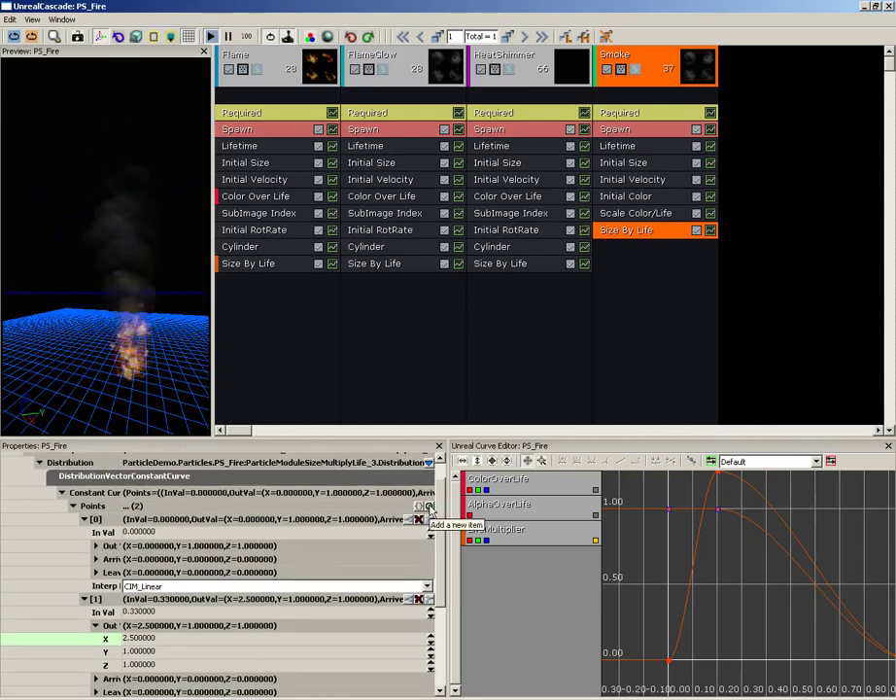
left_click(429, 508)
scroll(150, 604, "down", 4)
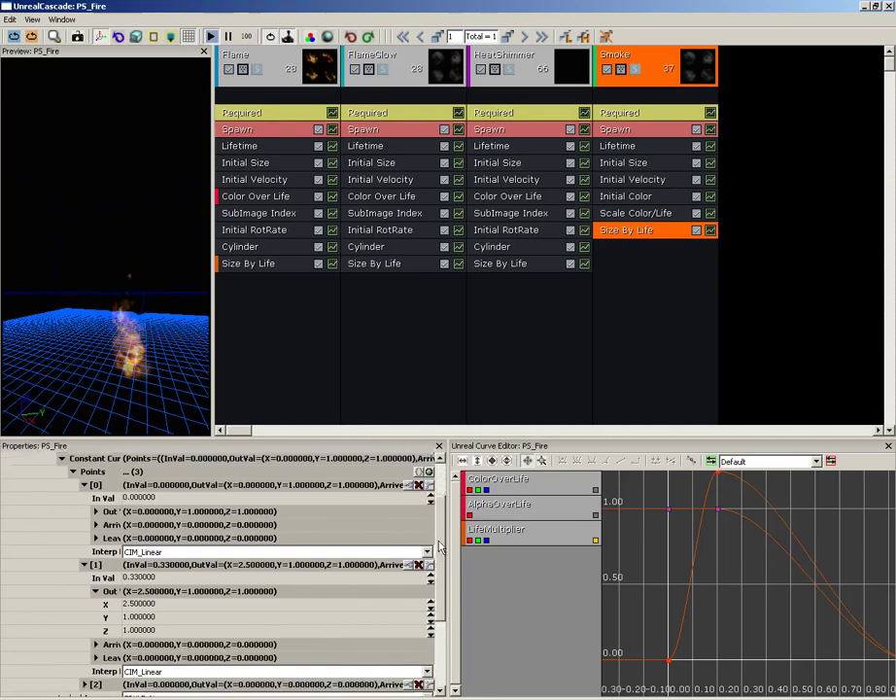
left_click(84, 590)
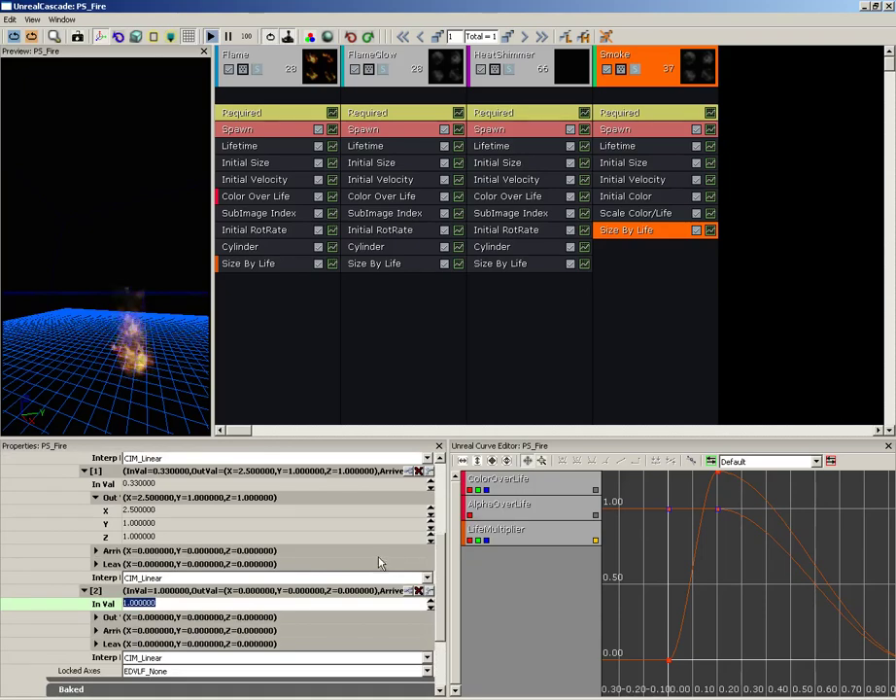
left_click(96, 616)
left_click(139, 630)
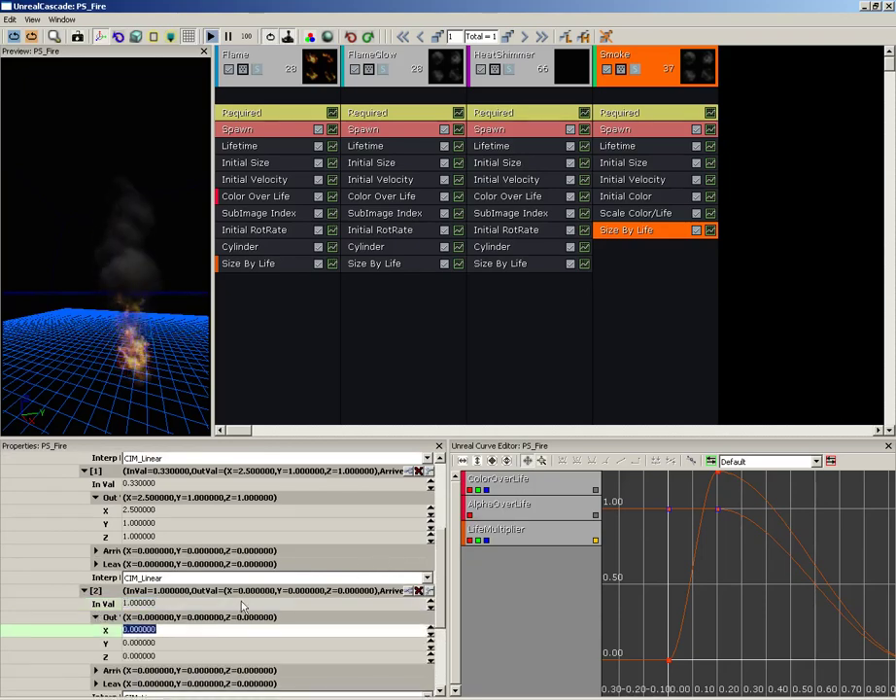
left_click(132, 281)
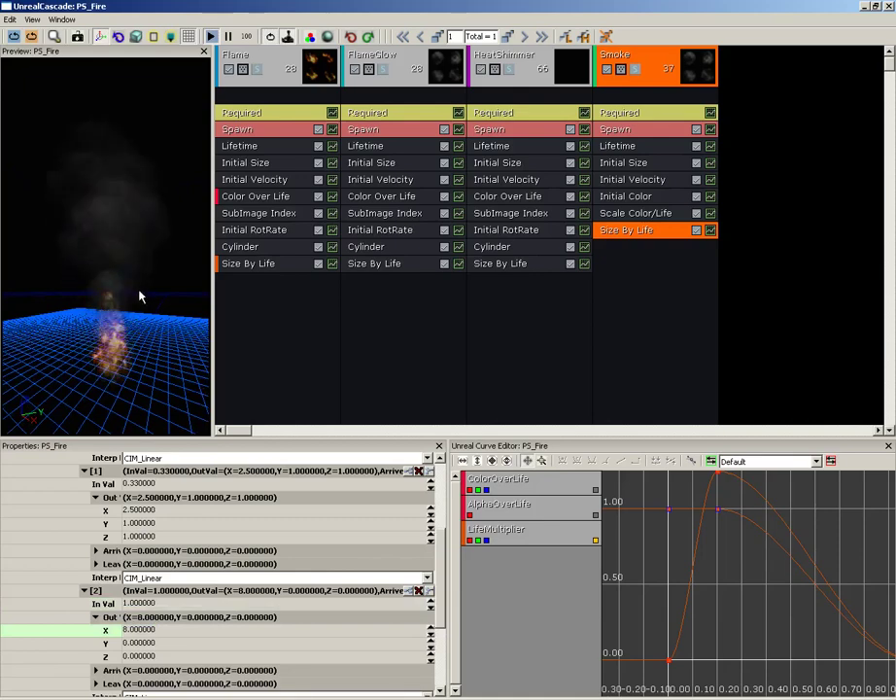
left_click_drag(142, 266, 142, 301)
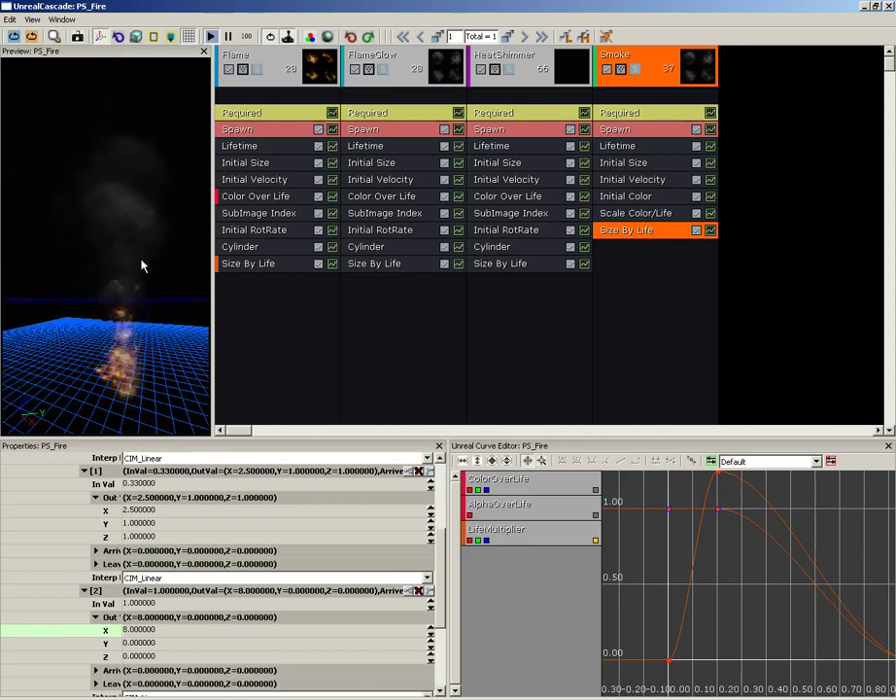
mouse_move(156, 273)
left_mouse_down()
mouse_move(144, 306)
mouse_move(164, 319)
mouse_move(145, 286)
left_mouse_up()
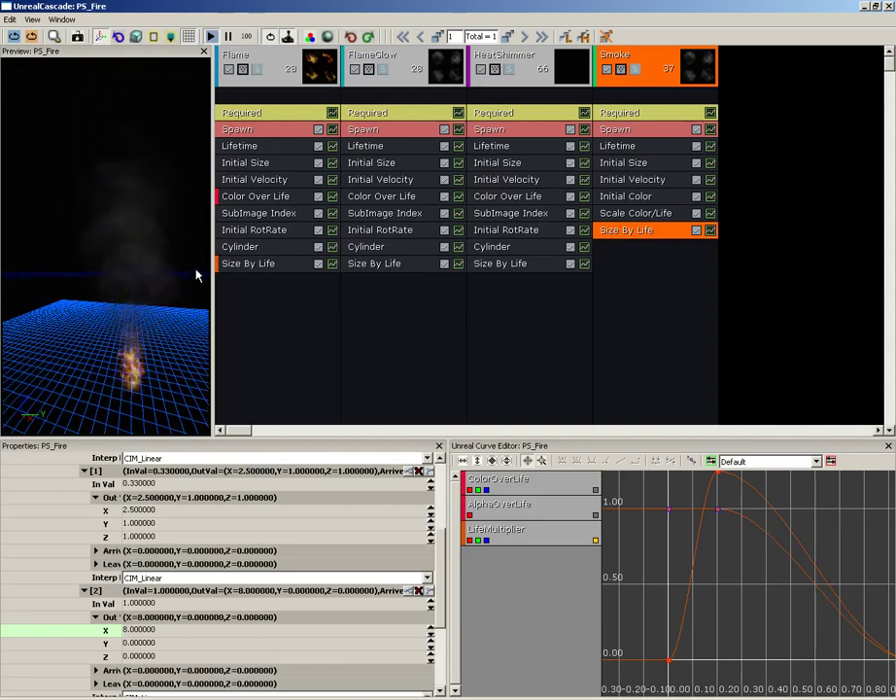
- Add an Initial RotRate module to Smoke with Start Rotation Rate Min -0.2 and Max 0.2
right_click(617, 253)
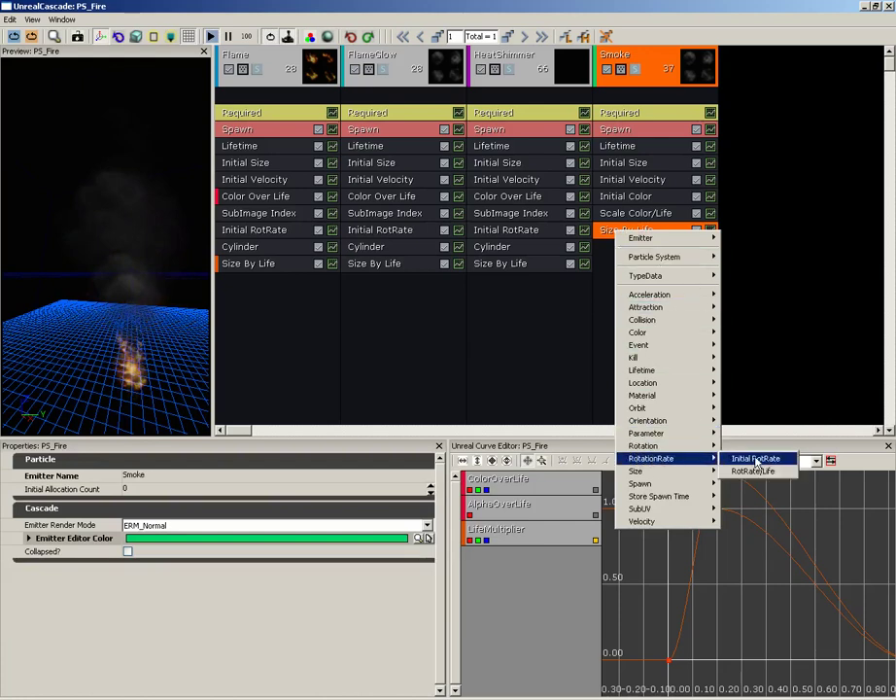
left_click(757, 459)
left_click(635, 246)
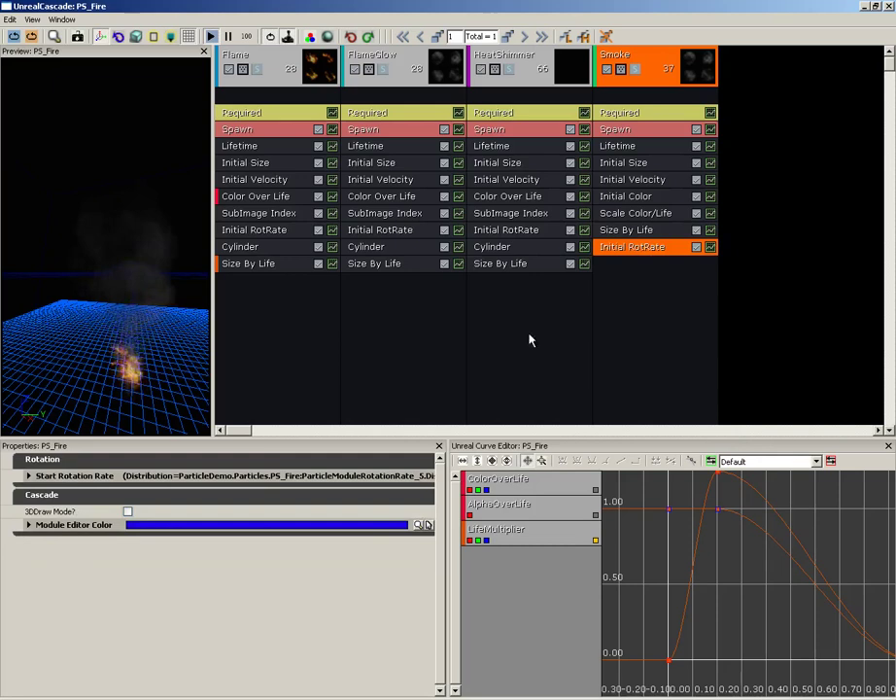
left_click(29, 476)
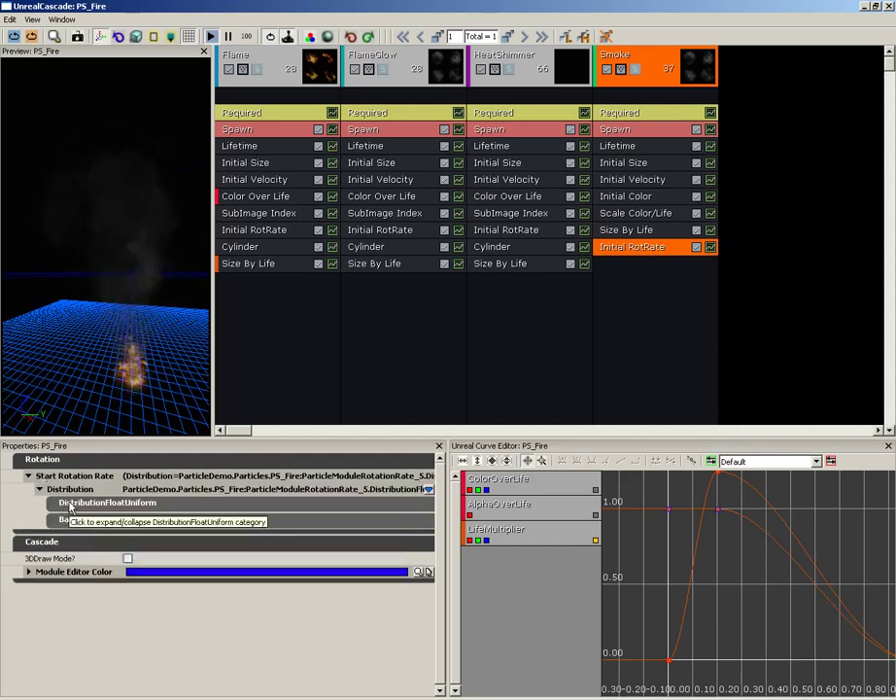
left_click(107, 502)
left_click(153, 521)
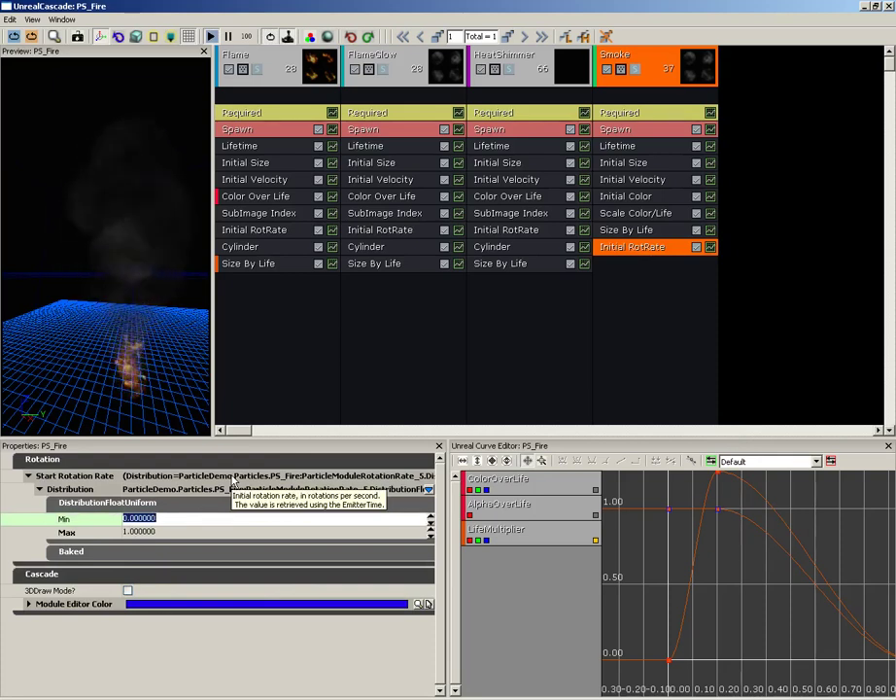
type("-0")
type(".2")
key("Tab")
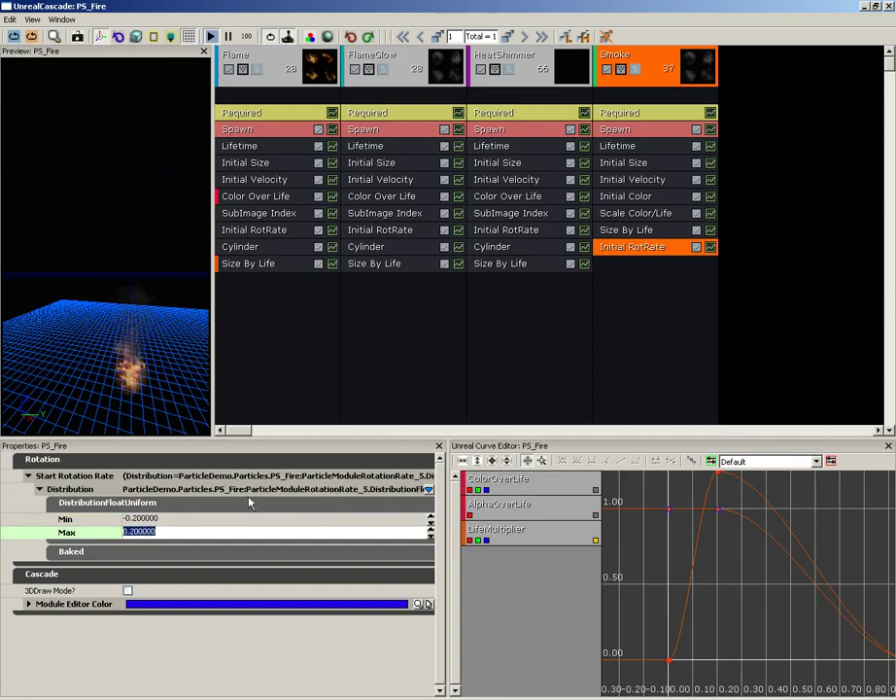
left_click(195, 408)
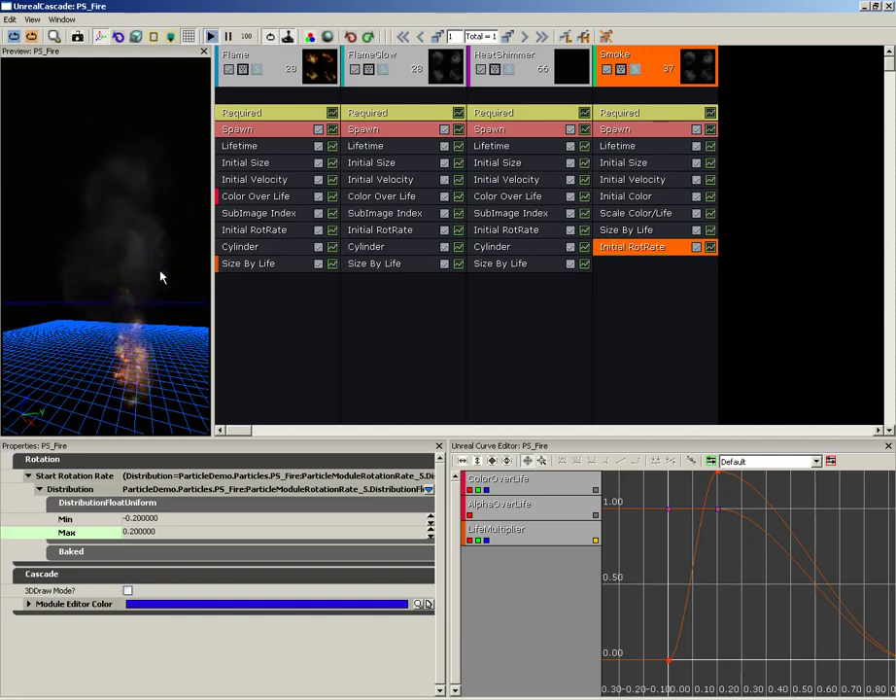
left_click_drag(154, 307, 113, 342)
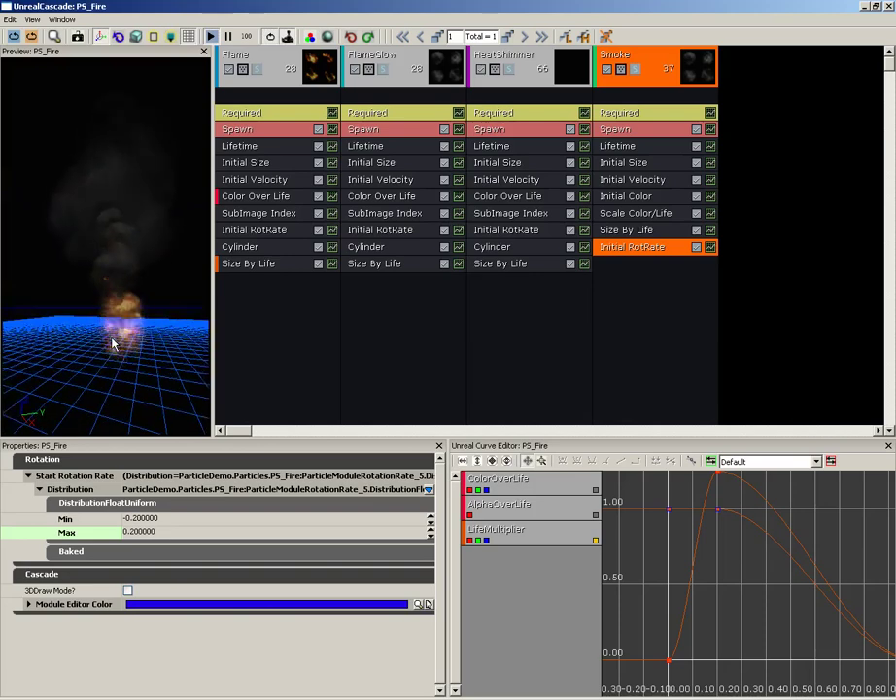
- Add a Cylinder location module to Smoke with 3DDraw Mode enabled
right_click(607, 266)
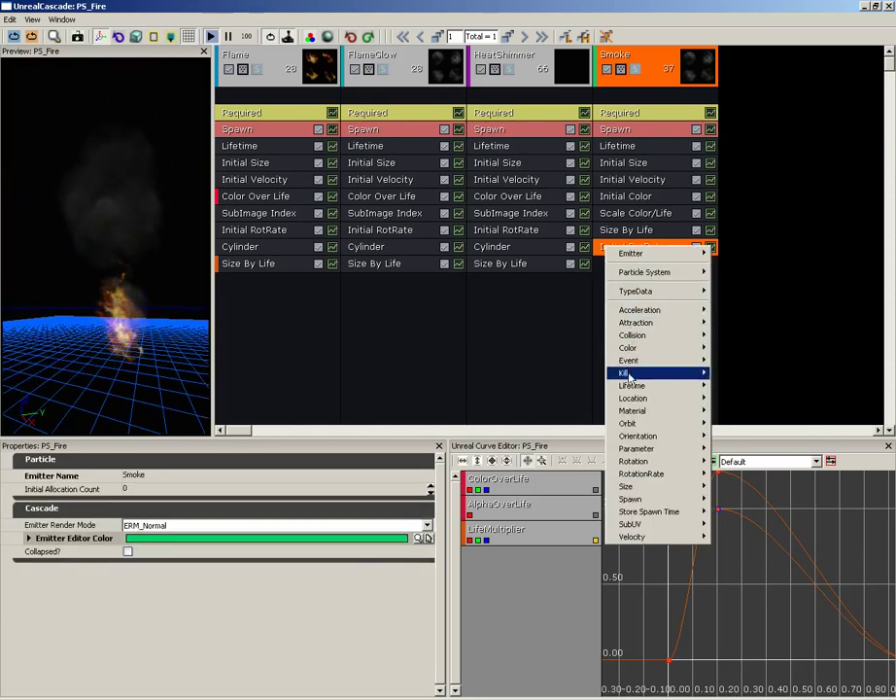
mouse_move(643, 402)
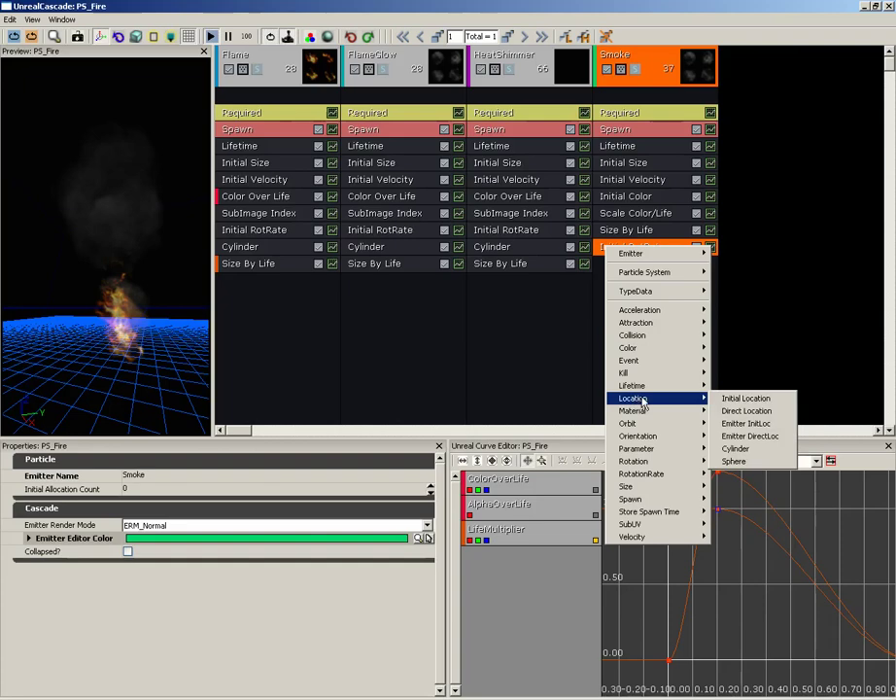
left_click(740, 448)
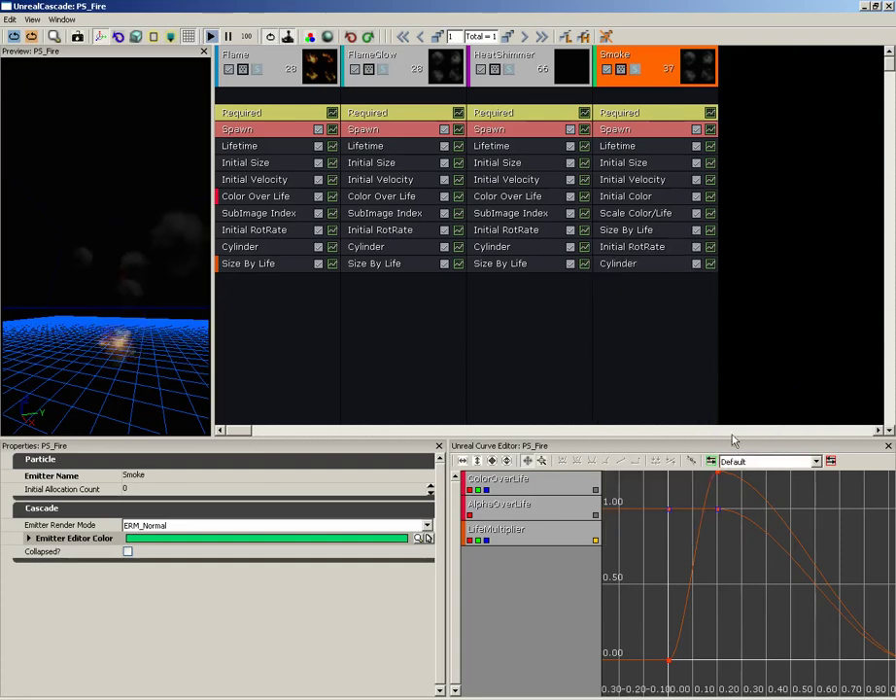
left_click(622, 264)
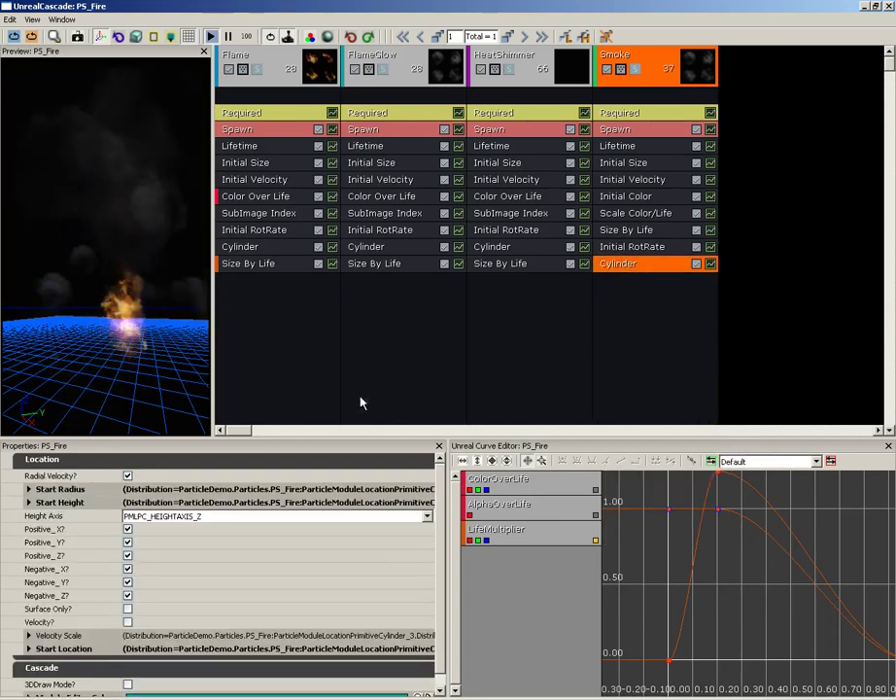
scroll(441, 545, "down", 1)
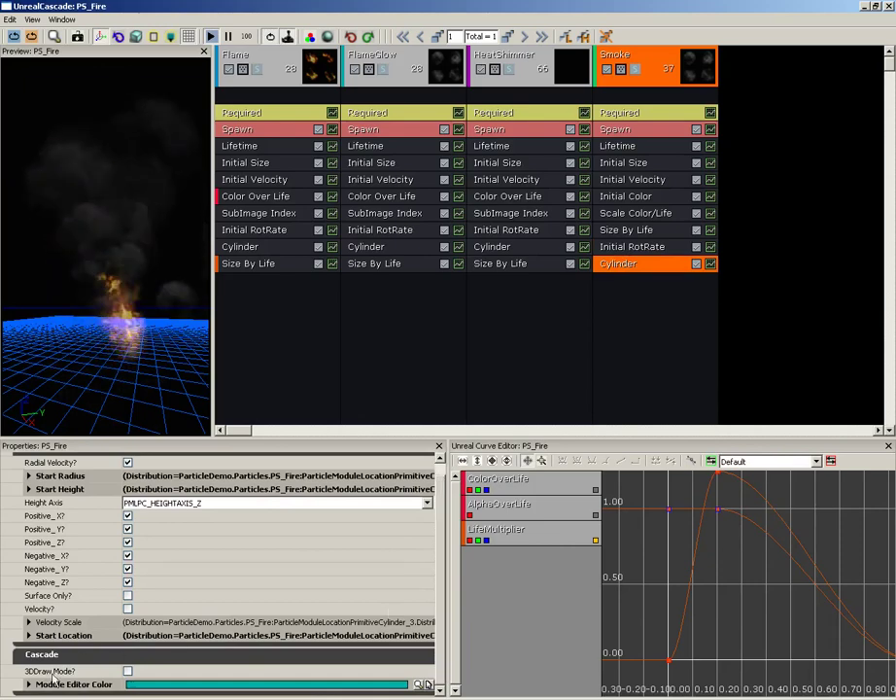
left_click(128, 670)
mouse_move(146, 291)
left_mouse_down()
mouse_move(142, 278)
mouse_move(133, 306)
left_mouse_up()
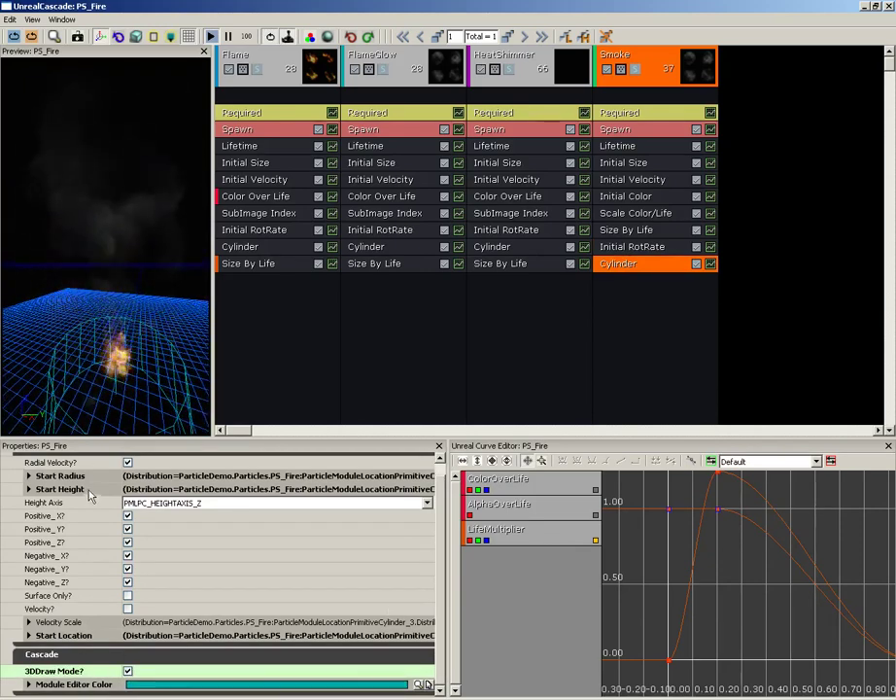
- Set the cylinder's Start Radius constant to 5
left_click(28, 475)
left_click(141, 503)
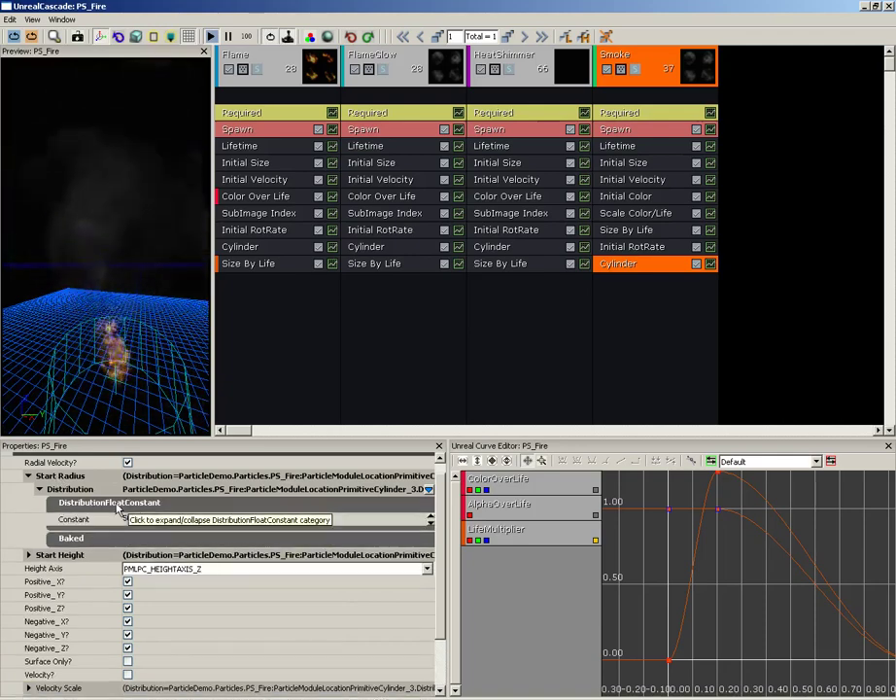
left_click(153, 519)
type("5")
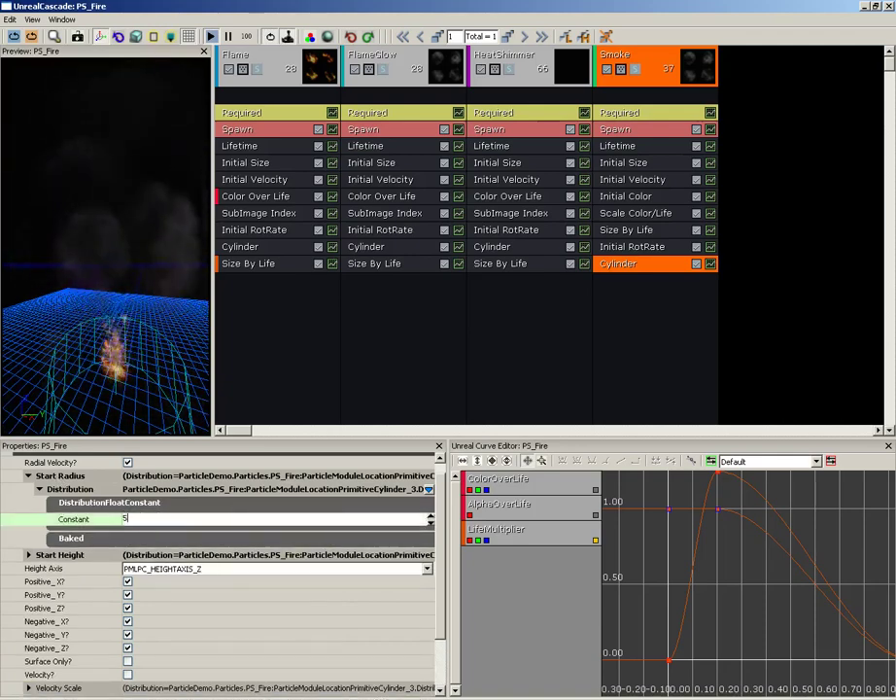
key("Return")
left_click(78, 503)
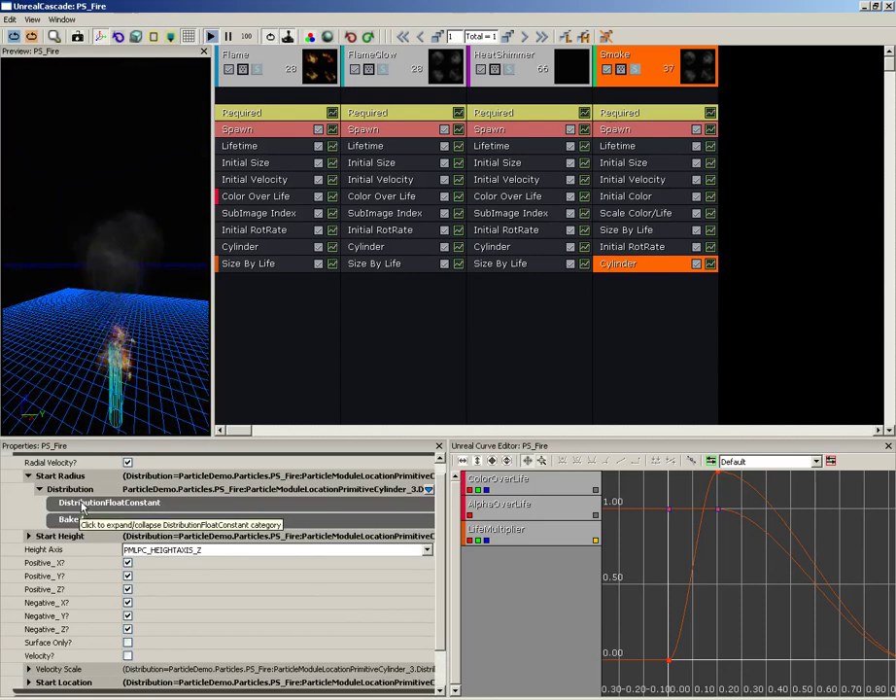
left_click(71, 519)
left_click(71, 519)
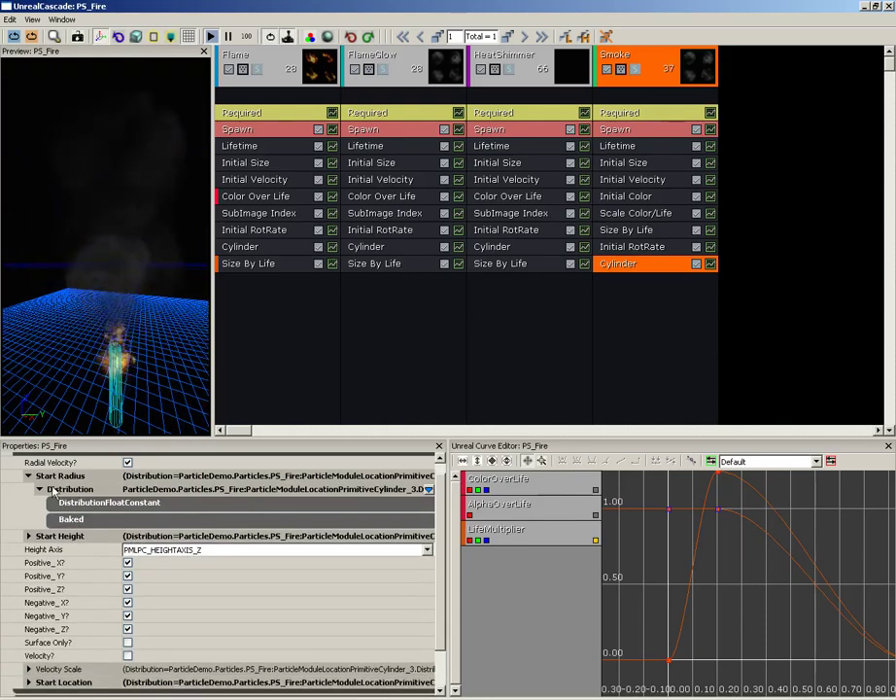
left_click(58, 475)
left_click(59, 489)
- Set the cylinder's Start Height constant to 20
left_click(118, 517)
left_click(179, 531)
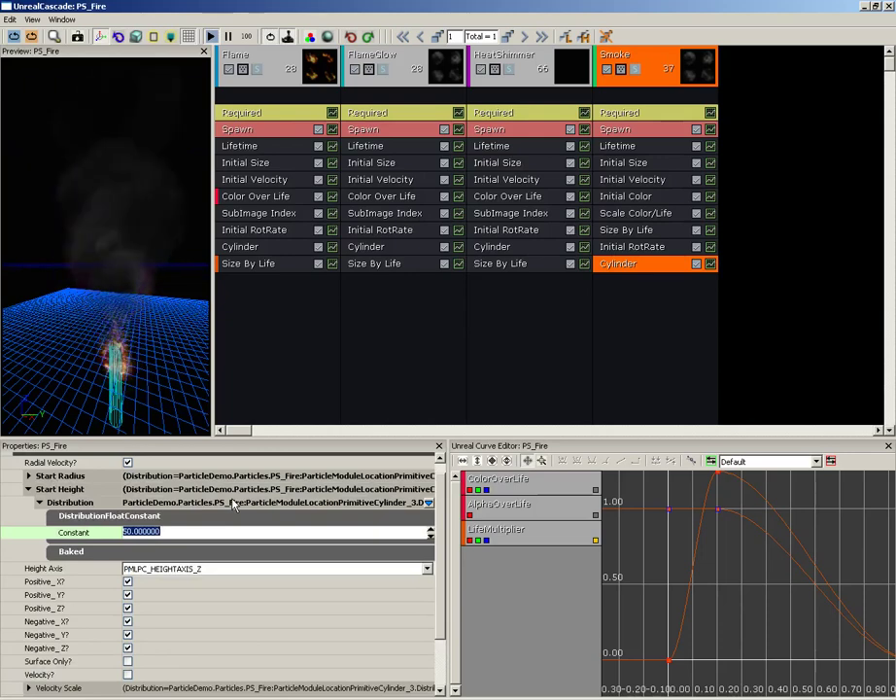
type("20")
key("Return")
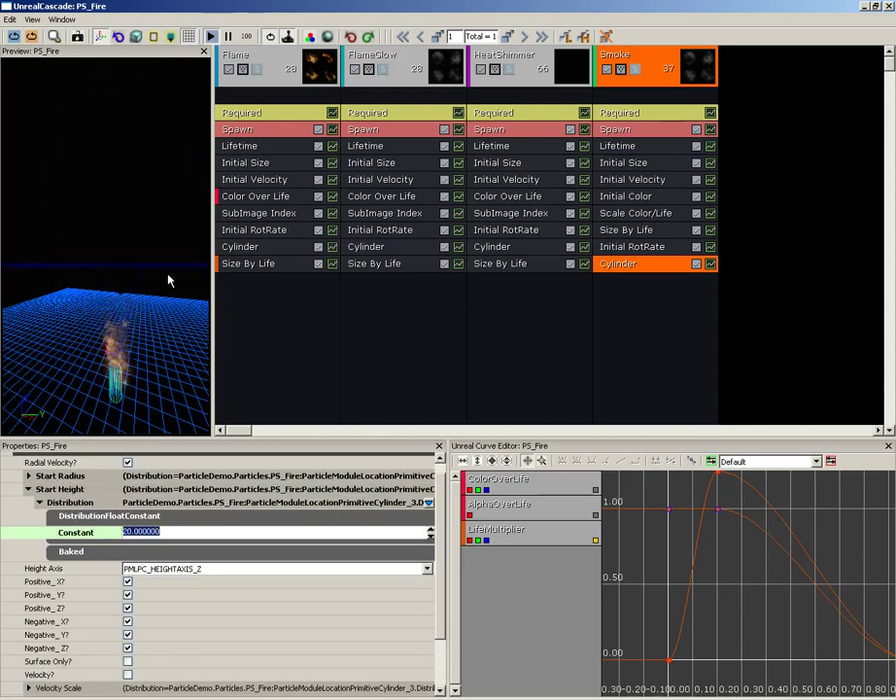
left_click_drag(136, 272, 120, 255)
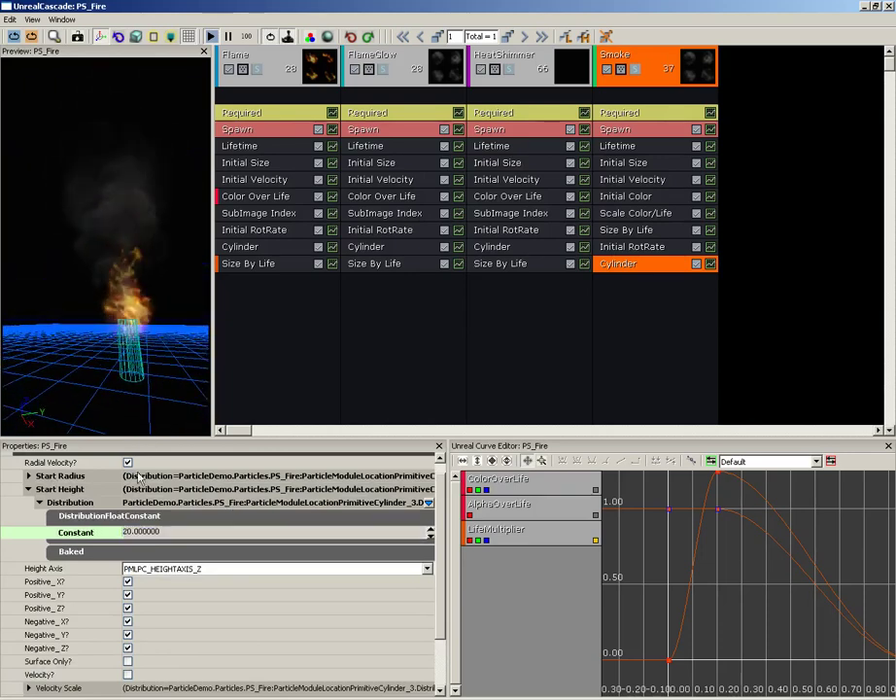
left_click(39, 503)
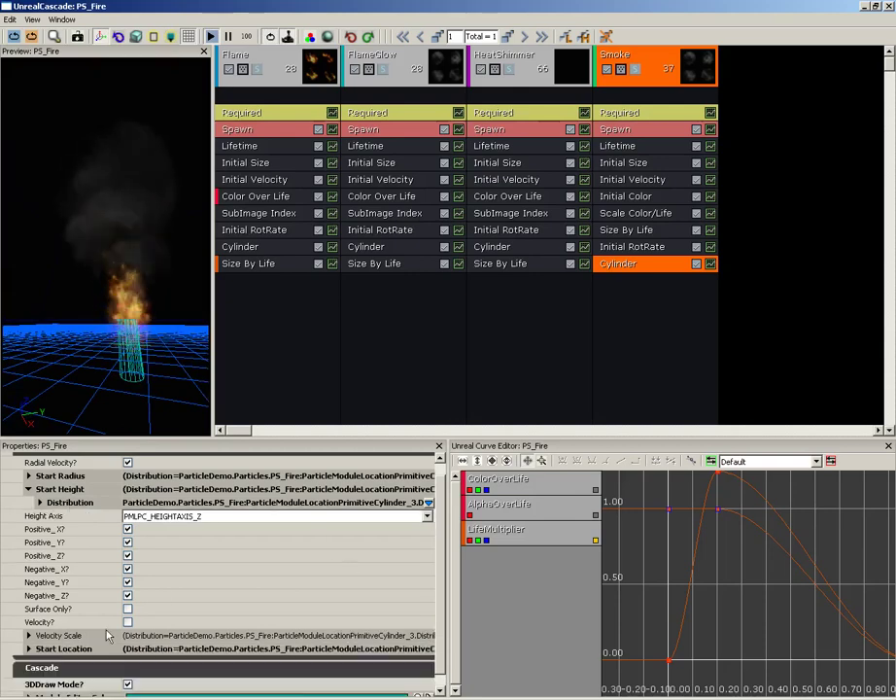
- Set the cylinder's Start Location constant Z to 20
left_click(28, 649)
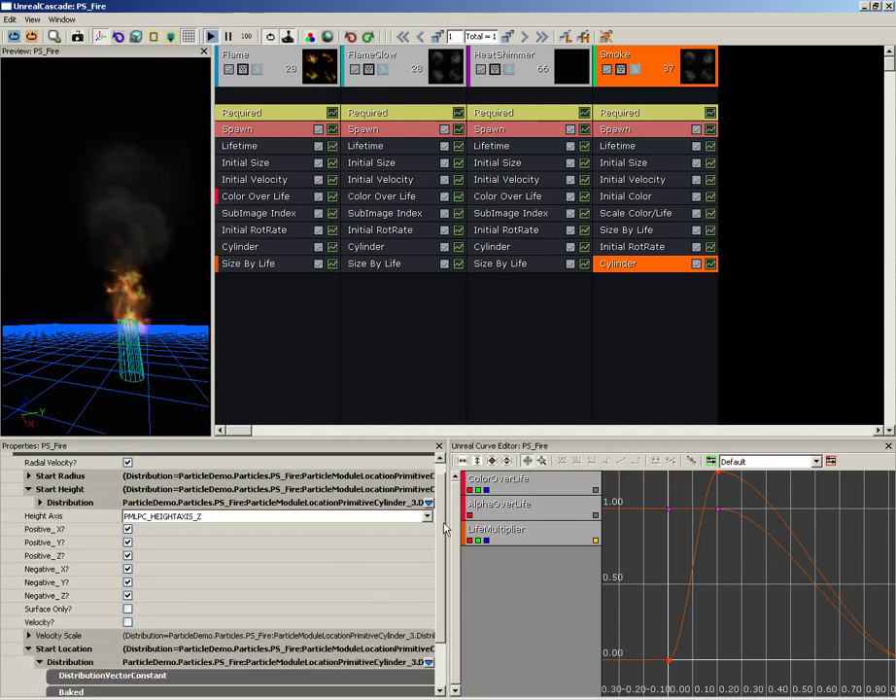
scroll(445, 528, "down", 3)
left_click(80, 624)
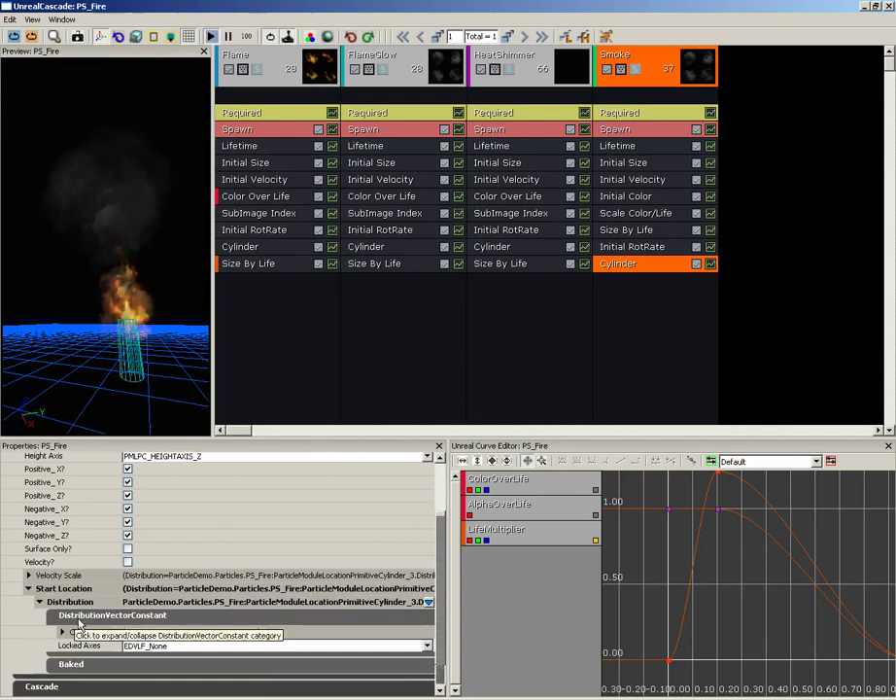
left_click(63, 632)
scroll(439, 597, "down", 1)
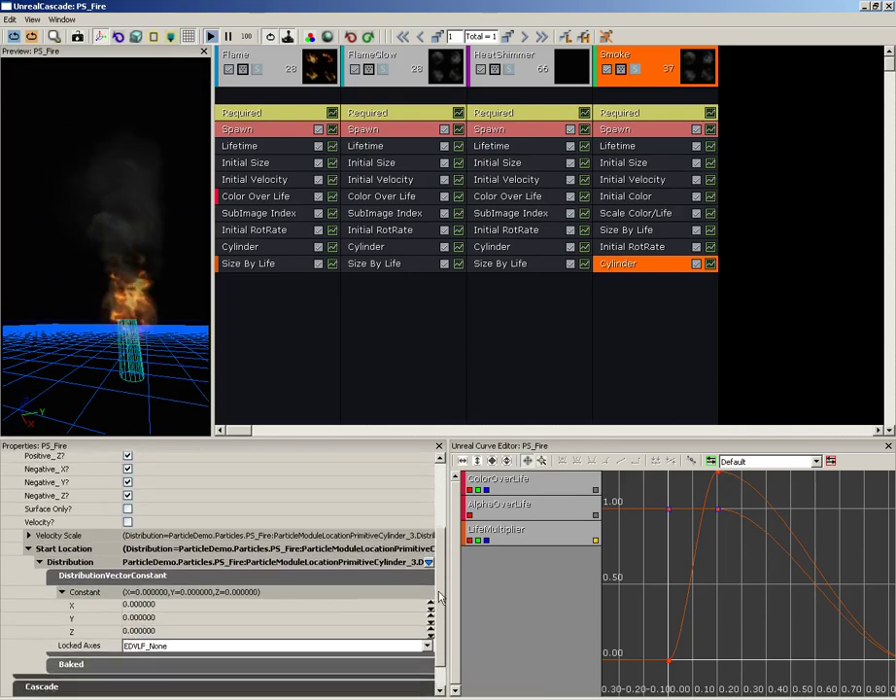
scroll(439, 596, "down", 1)
left_click(194, 621)
type("20")
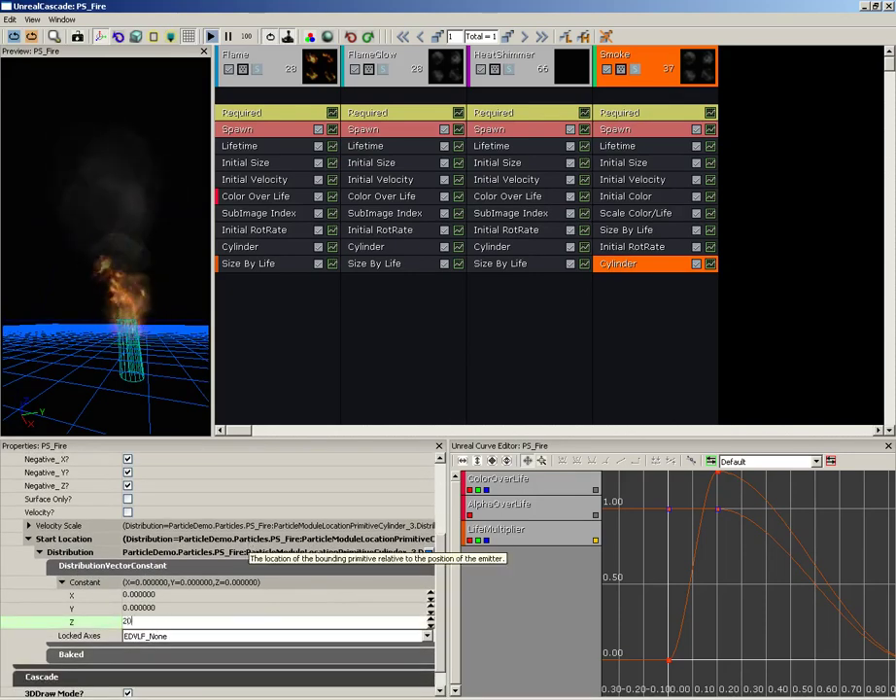
key("Return")
left_click_drag(107, 291, 142, 307)
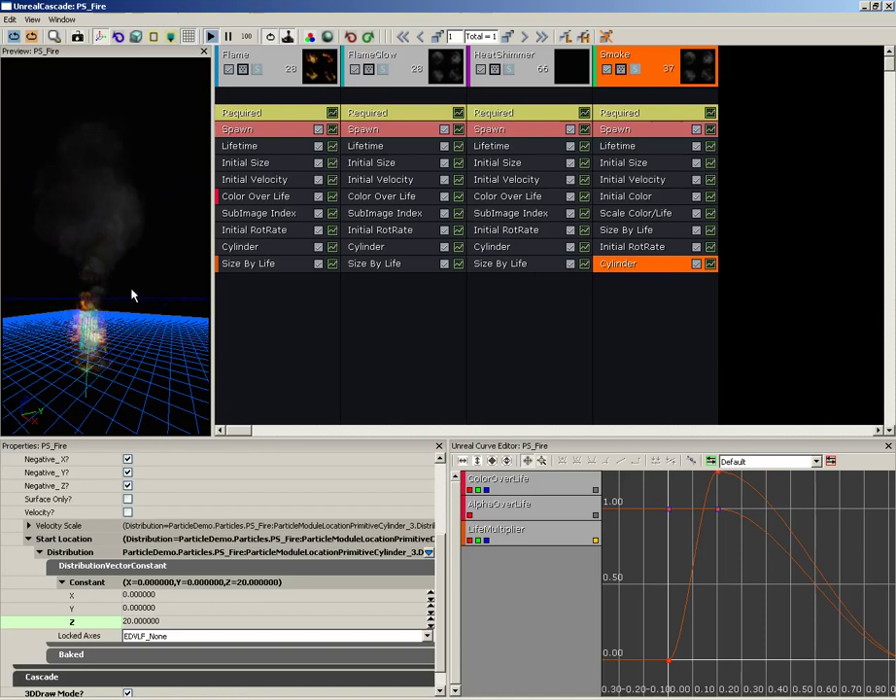
mouse_move(132, 296)
left_mouse_down()
mouse_move(154, 314)
mouse_move(139, 303)
left_mouse_up()
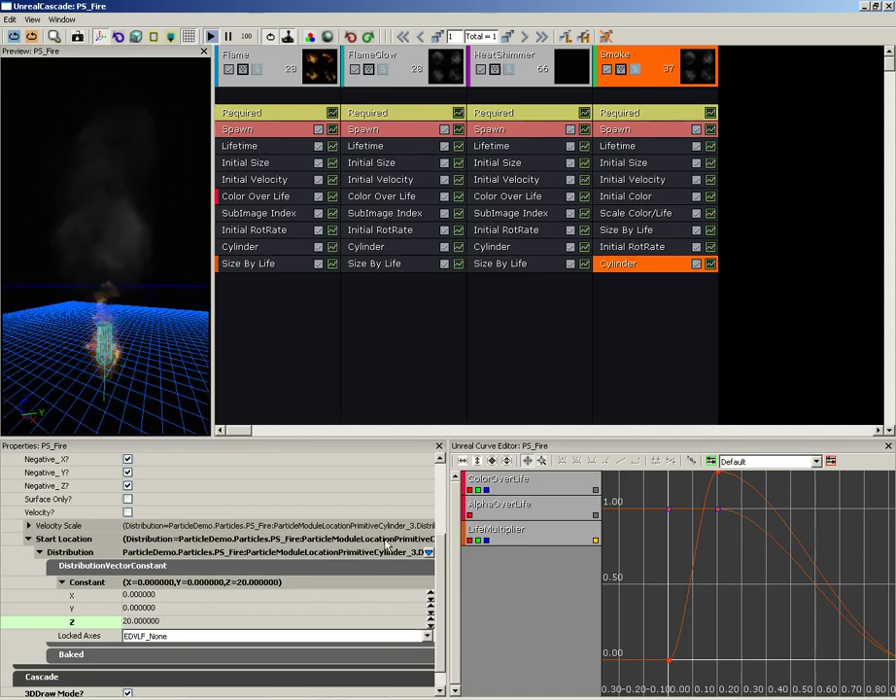
- Turn off the cylinder's 3DDraw Mode wireframe and close Cascade
left_click(127, 692)
left_click_drag(179, 376, 136, 293)
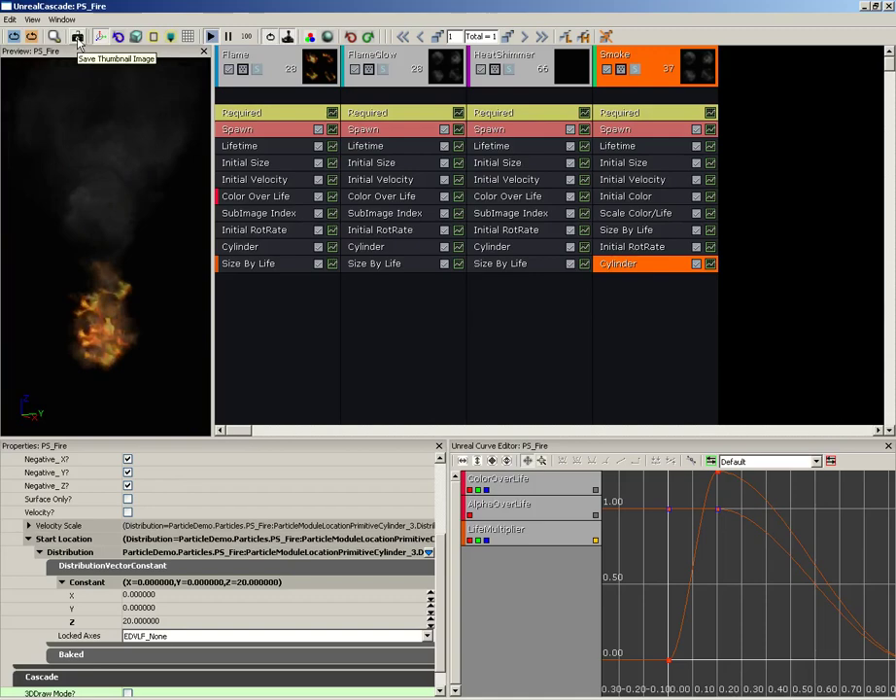
left_click(891, 10)
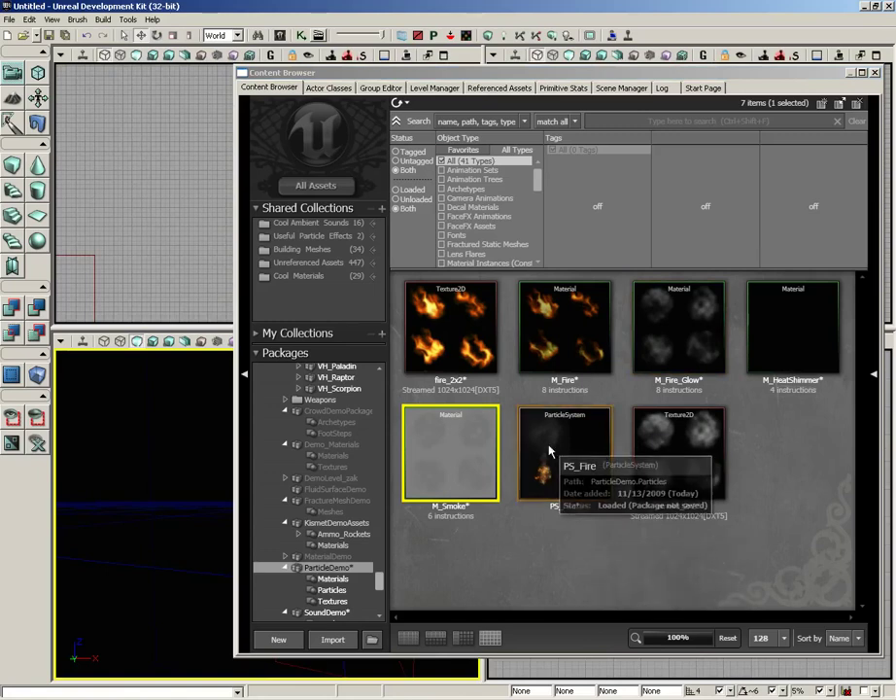
- Save the ParticleDemo package with Ctrl+S
left_click(343, 575)
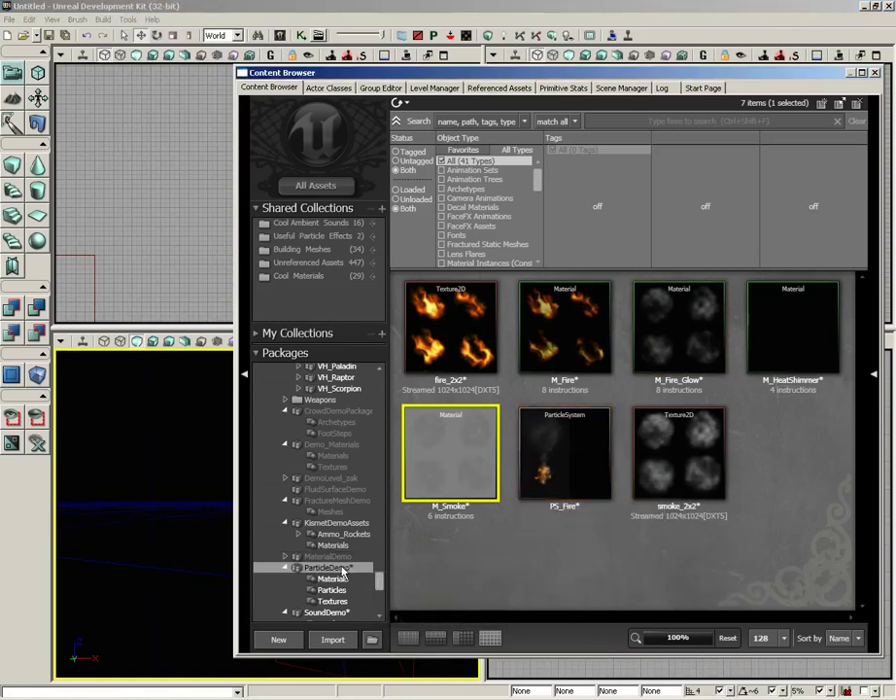
key("ctrl+s")
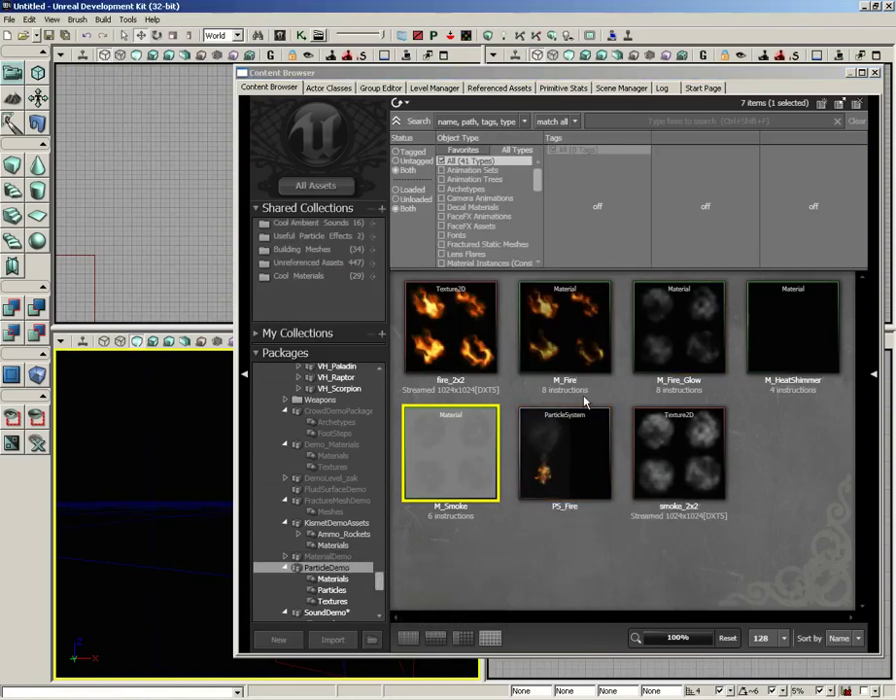